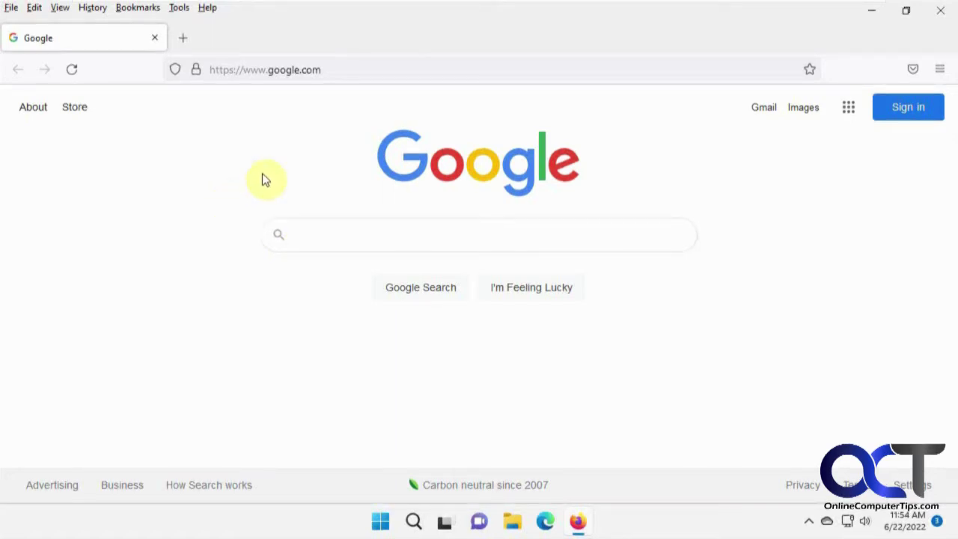
Step: Search the web for "microsoft word" and open the Get & Install Microsoft Word result from microsoft.com
left_click(341, 70)
type("micro")
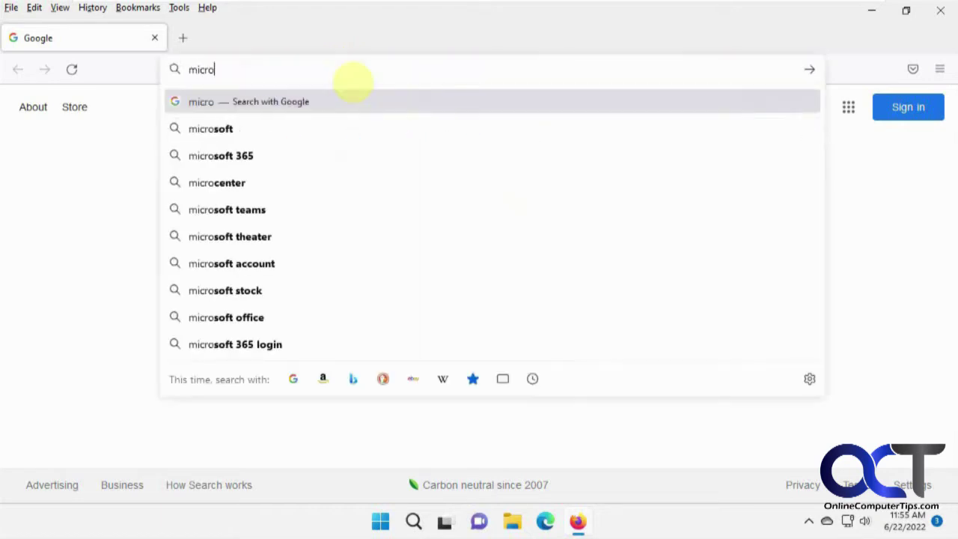
type("soft word")
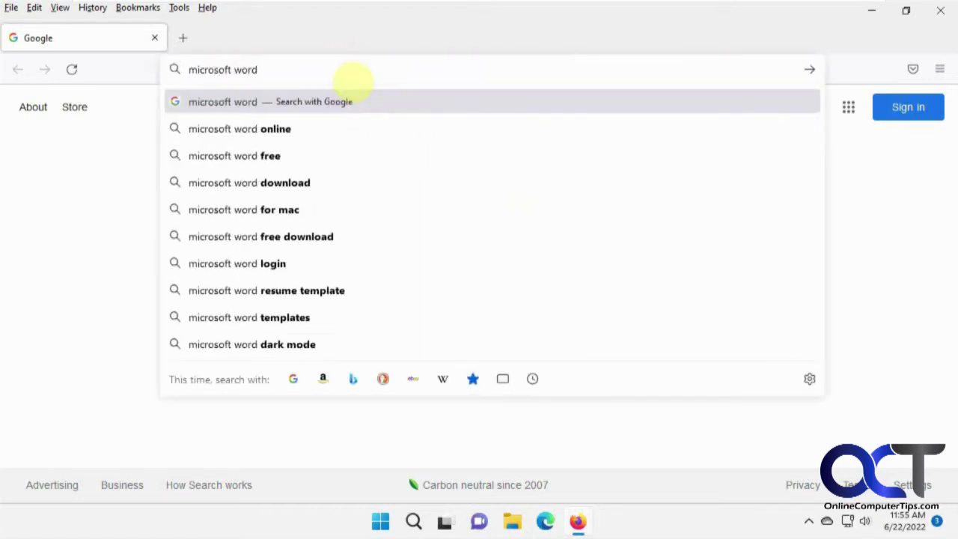
key("Return")
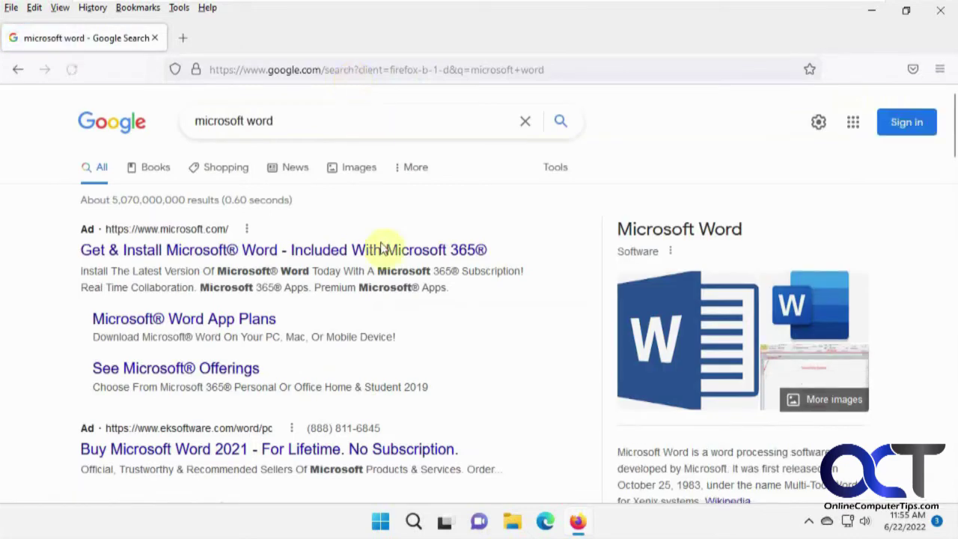
left_click(330, 252)
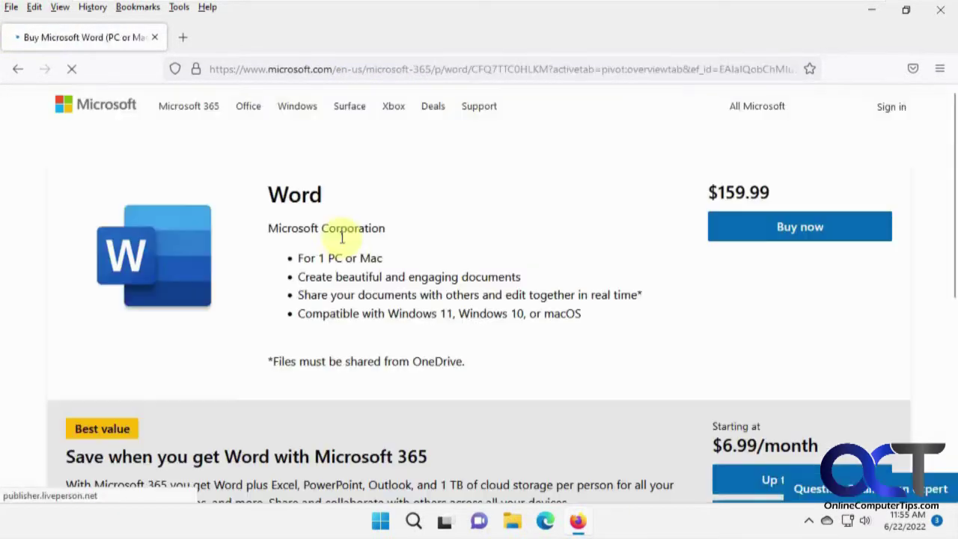
Step: Search the web for "microsoft excel" and open the HubSpot Blog result, The Ultimate Guide to Using Microsoft Excel
left_click(352, 69)
type("m")
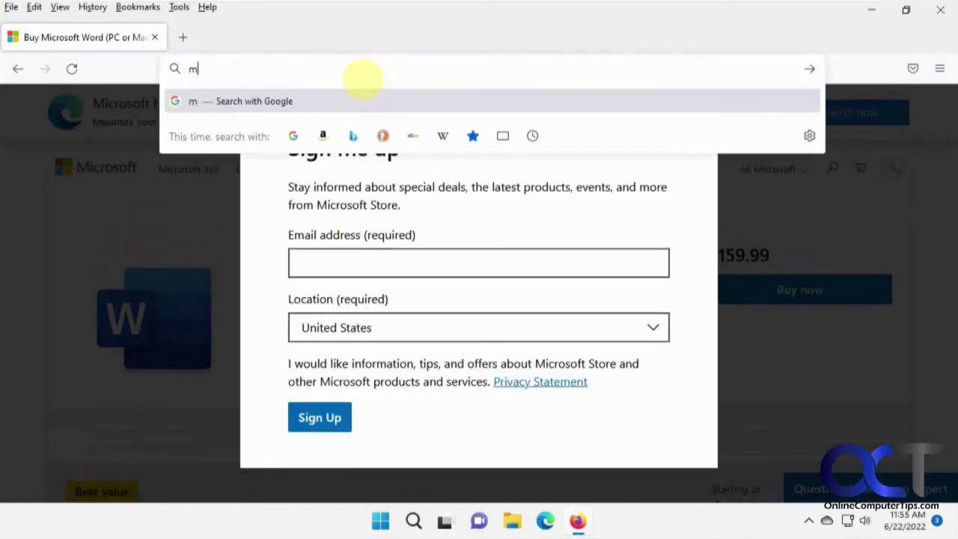
type("icrosoft excel")
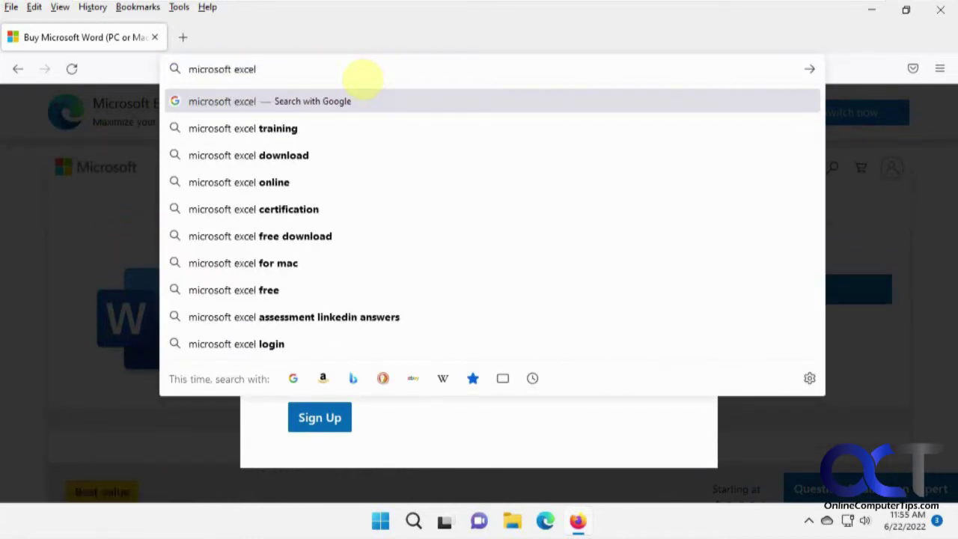
key("Return")
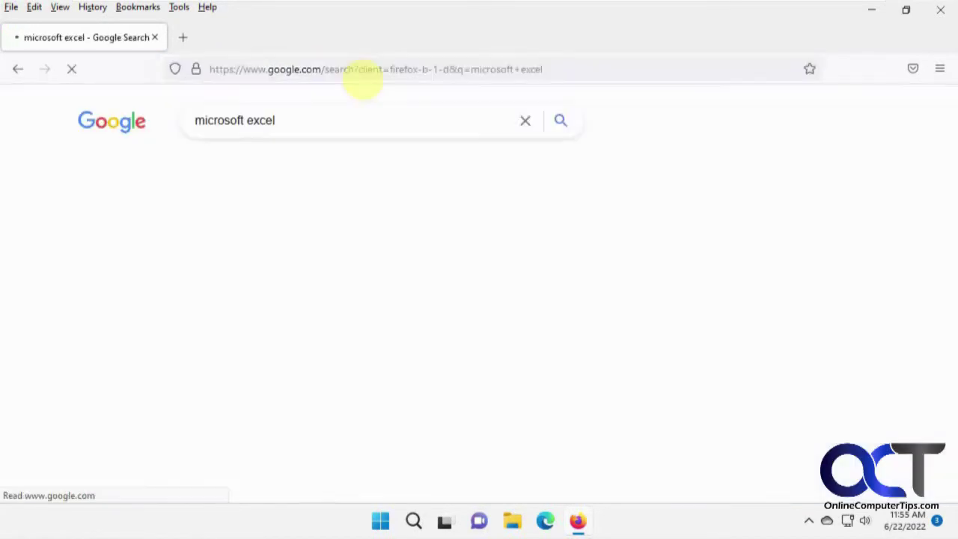
scroll(331, 289, "down", 2)
scroll(335, 299, "down", 6)
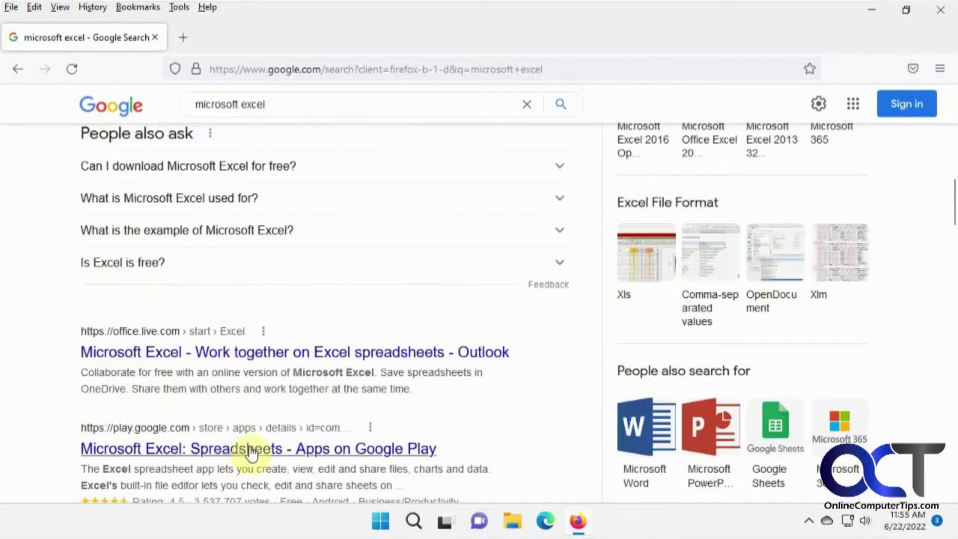
scroll(250, 454, "down", 2)
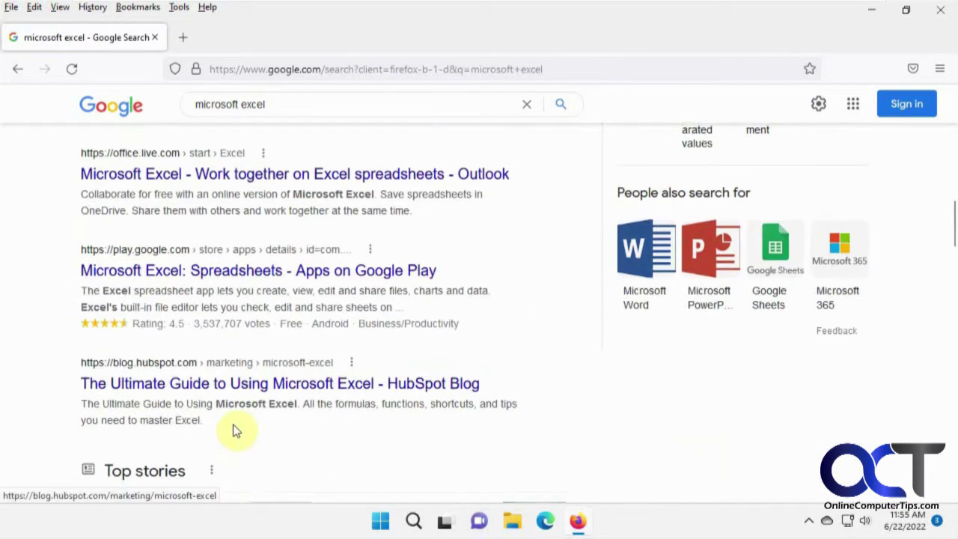
left_click(217, 389)
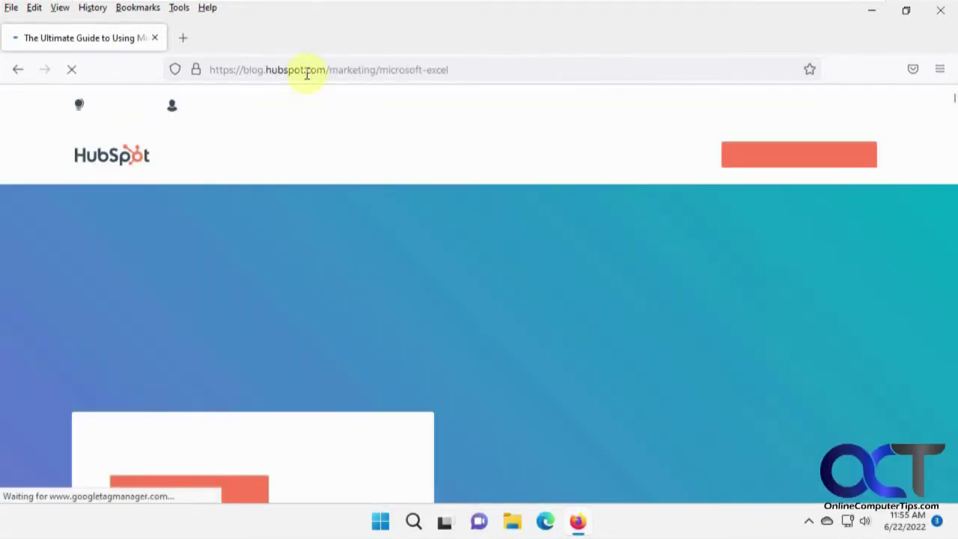
Step: Search the web for "microsoft outlook" and open the "microsoft outlook on Twitter" result
left_click(305, 71)
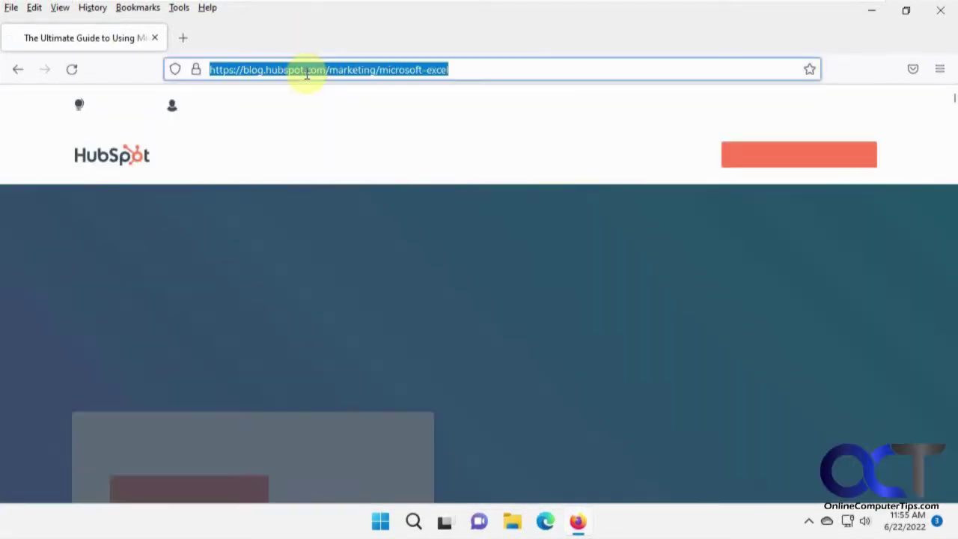
type("micr")
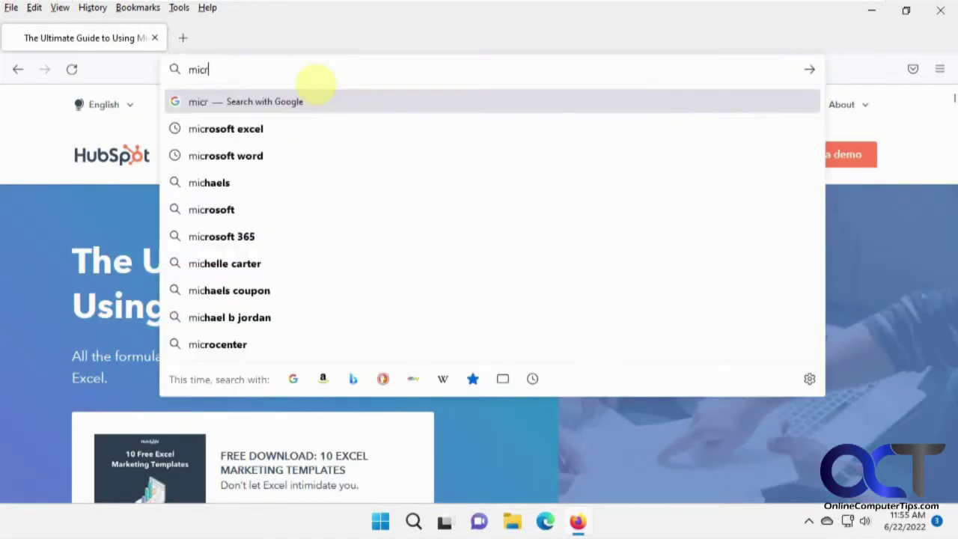
type("osoft outlook")
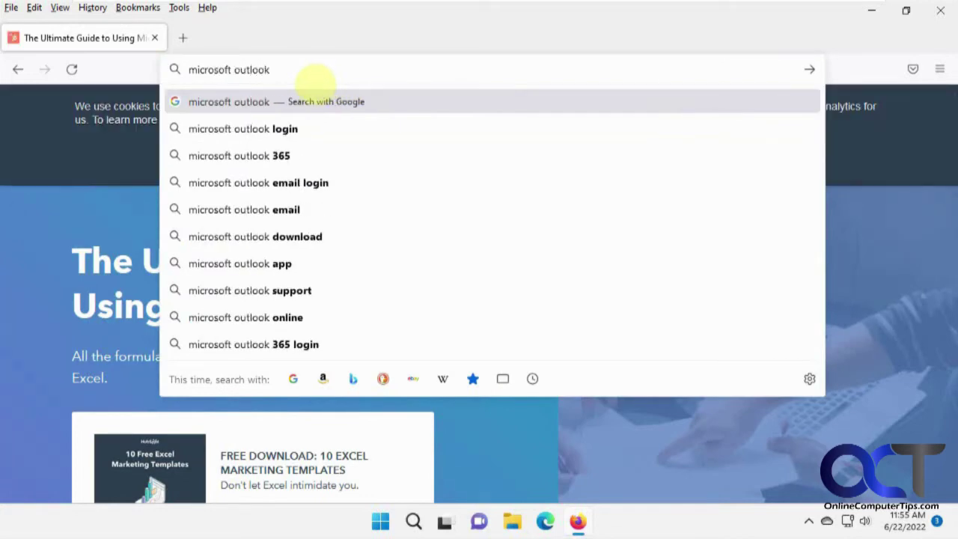
key("Return")
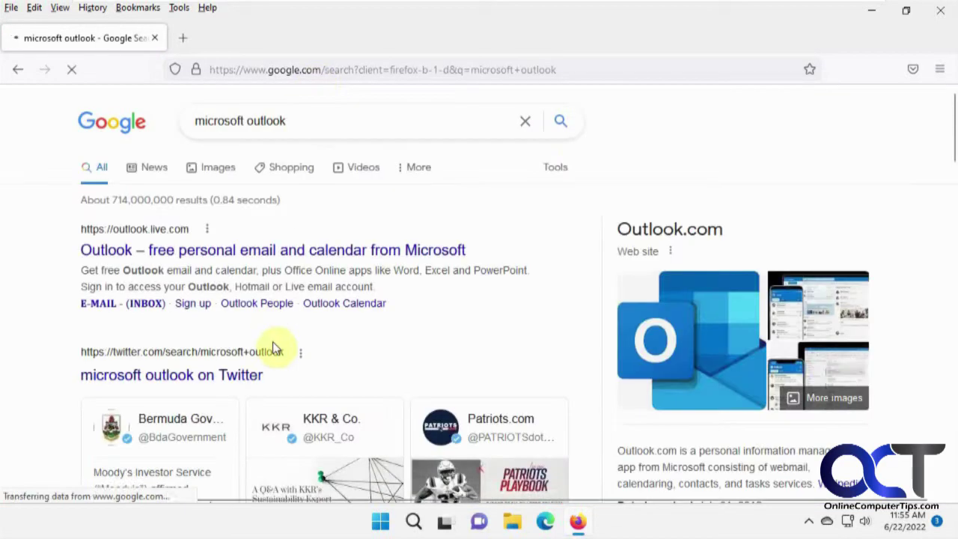
scroll(284, 351, "down", 5)
scroll(283, 355, "up", 5)
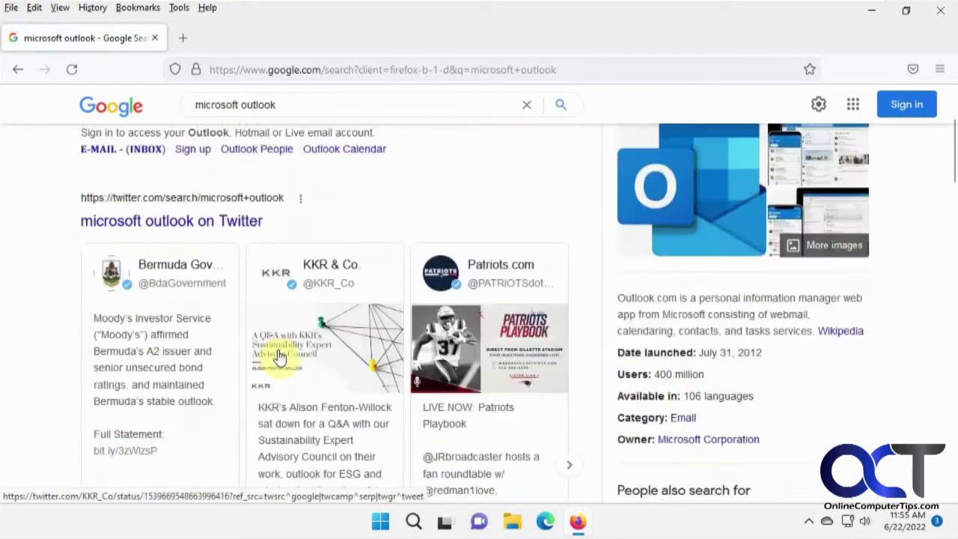
left_click(184, 377)
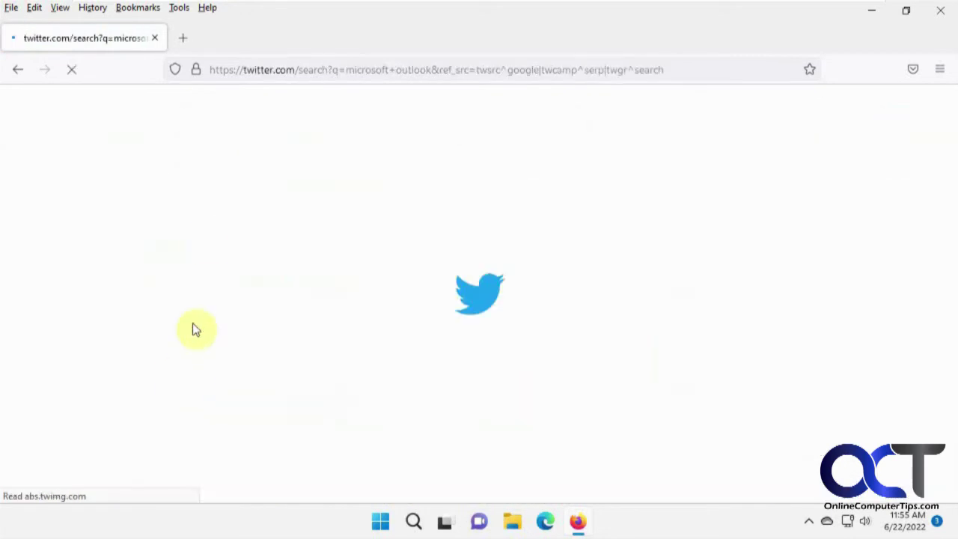
Step: Open the browser settings and go to the Search section
left_click(940, 69)
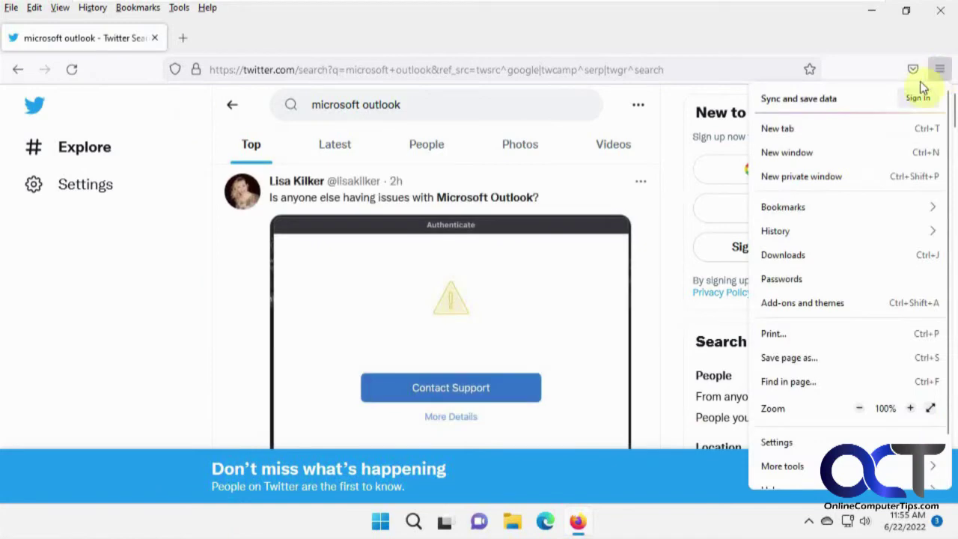
left_click(796, 442)
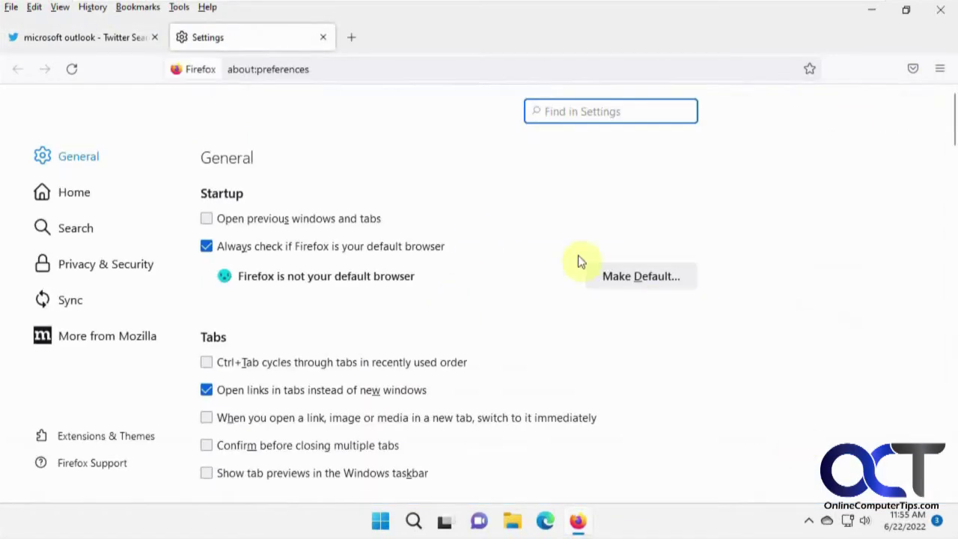
left_click(91, 225)
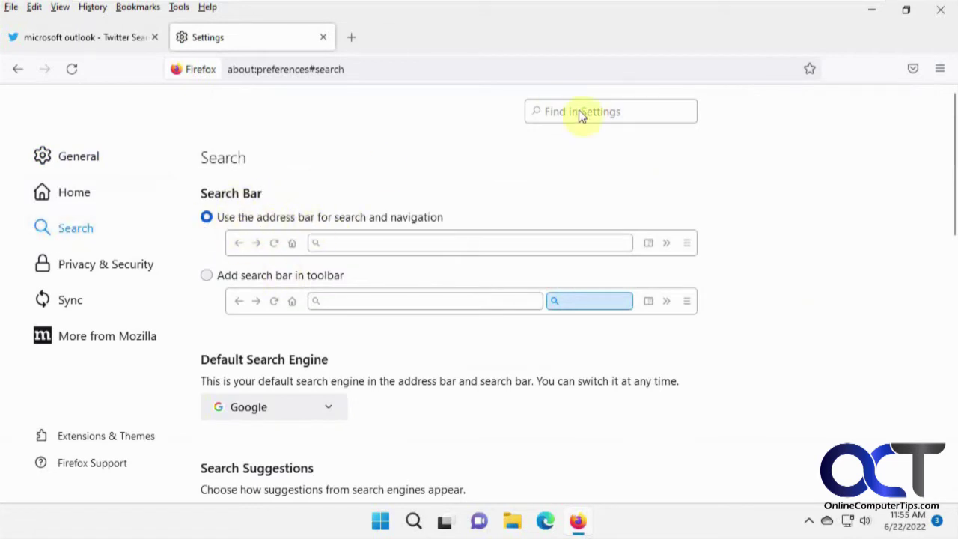
Step: Try the separate search bar in the toolbar and switch back to using the address bar for search and navigation
left_click(279, 275)
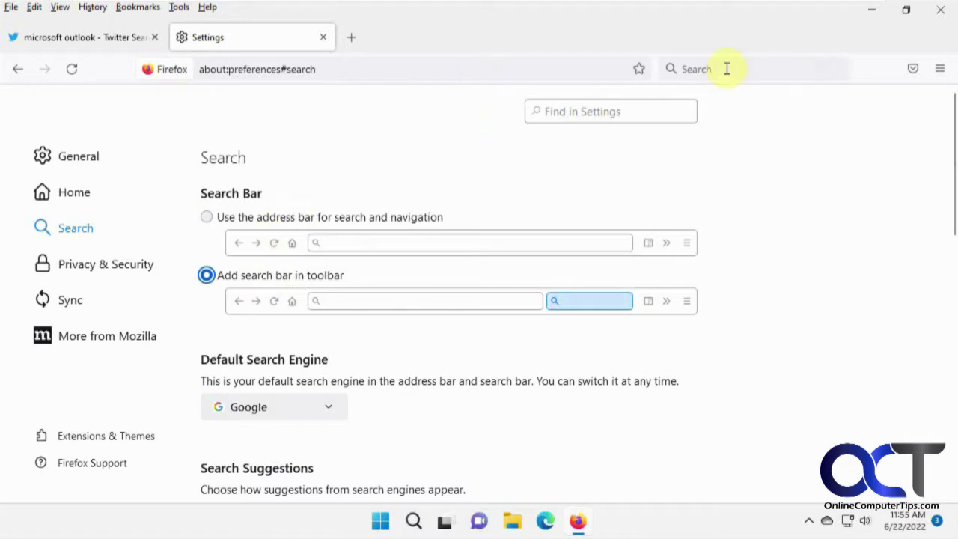
left_click(254, 218)
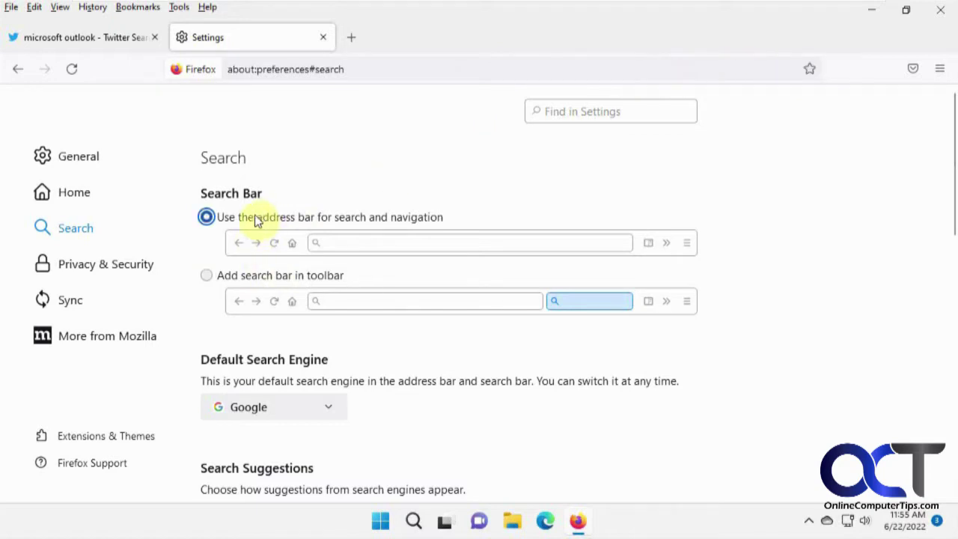
Step: Review the available default search engines, the search suggestion options and the search shortcuts
left_click(333, 408)
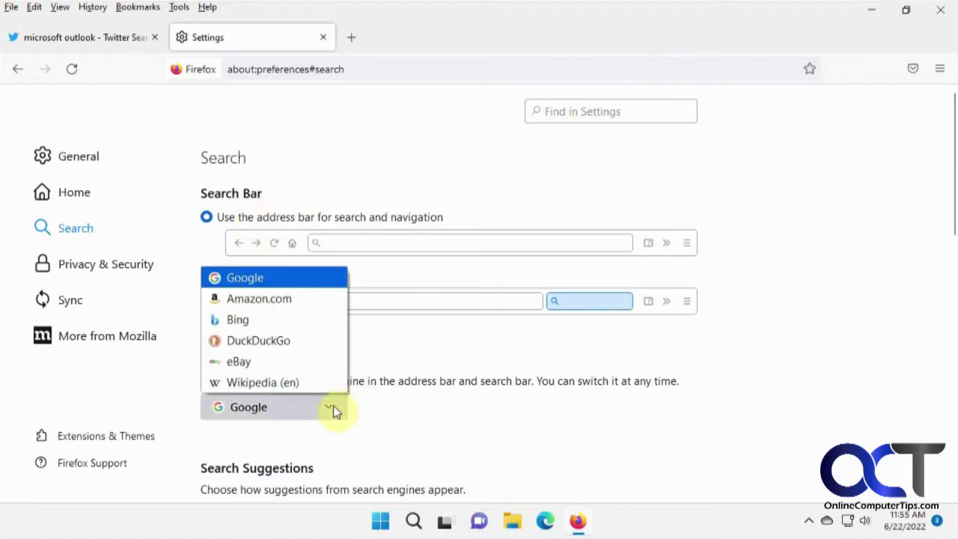
left_click(334, 409)
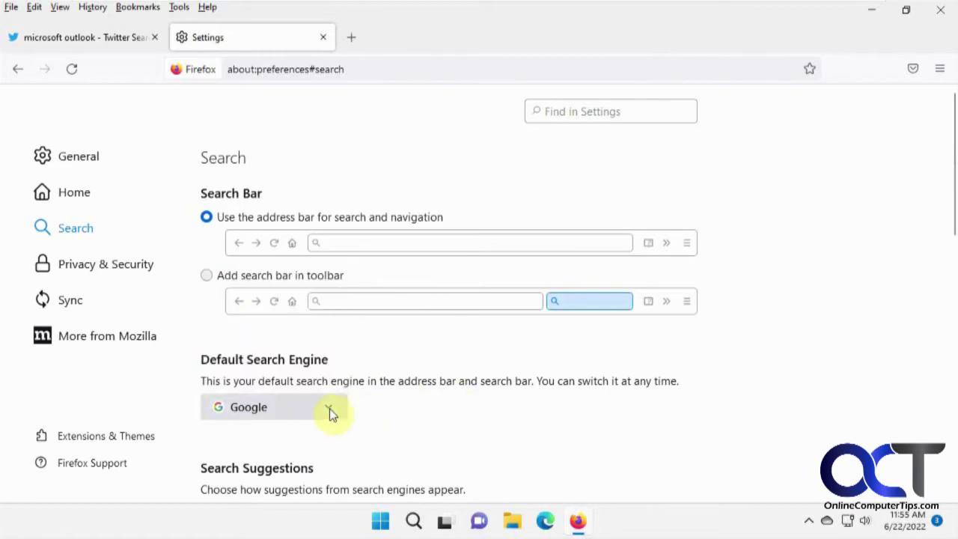
left_click(329, 408)
left_click(325, 406)
scroll(502, 427, "down", 8)
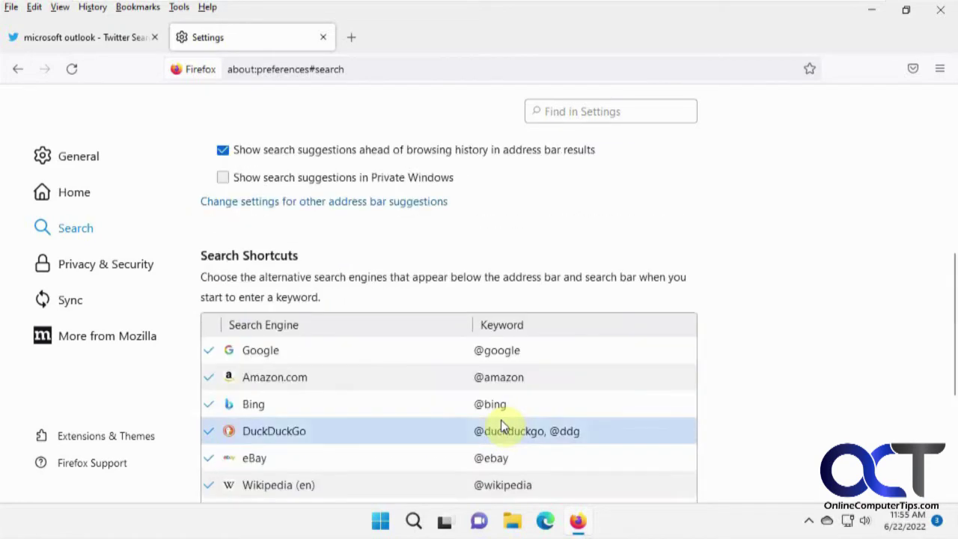
scroll(504, 348, "up", 8)
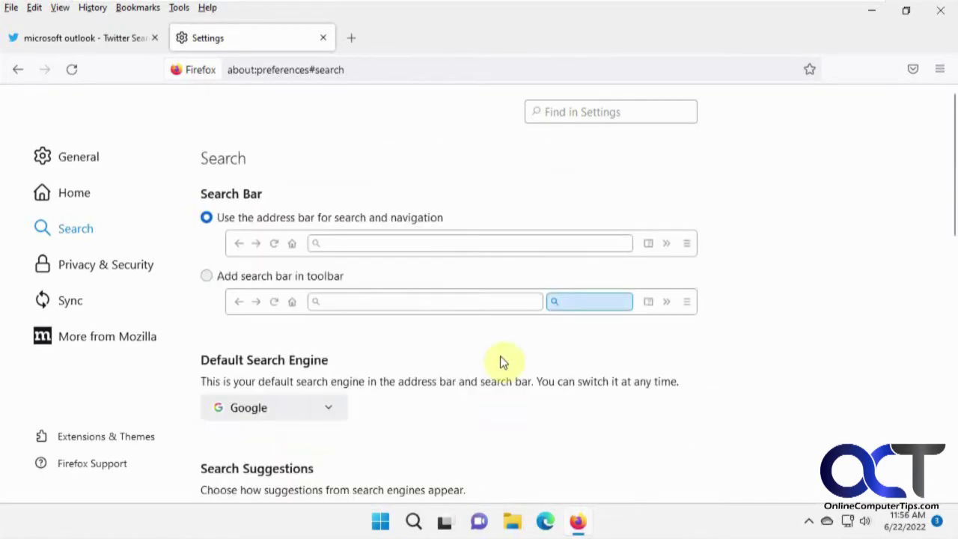
scroll(371, 255, "down", 8)
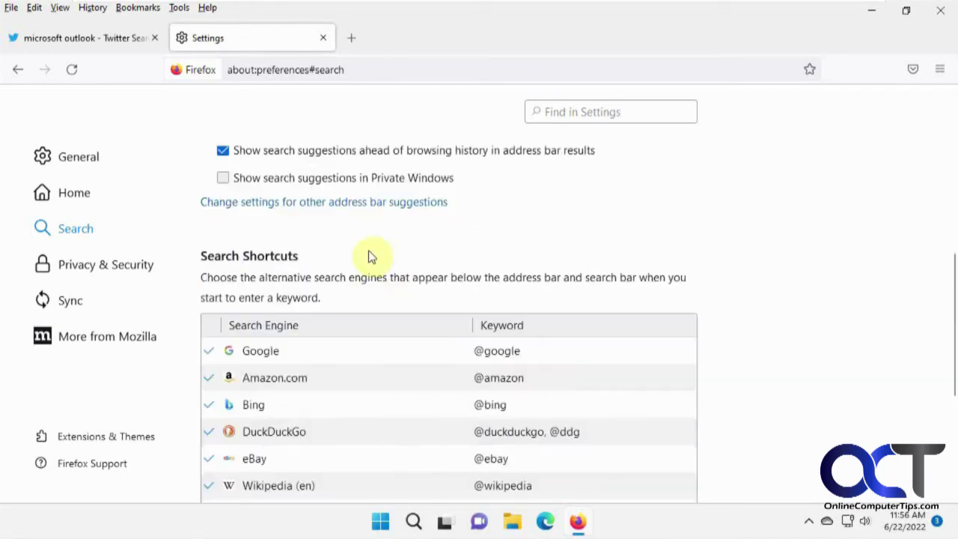
scroll(367, 256, "up", 8)
scroll(367, 257, "down", 4)
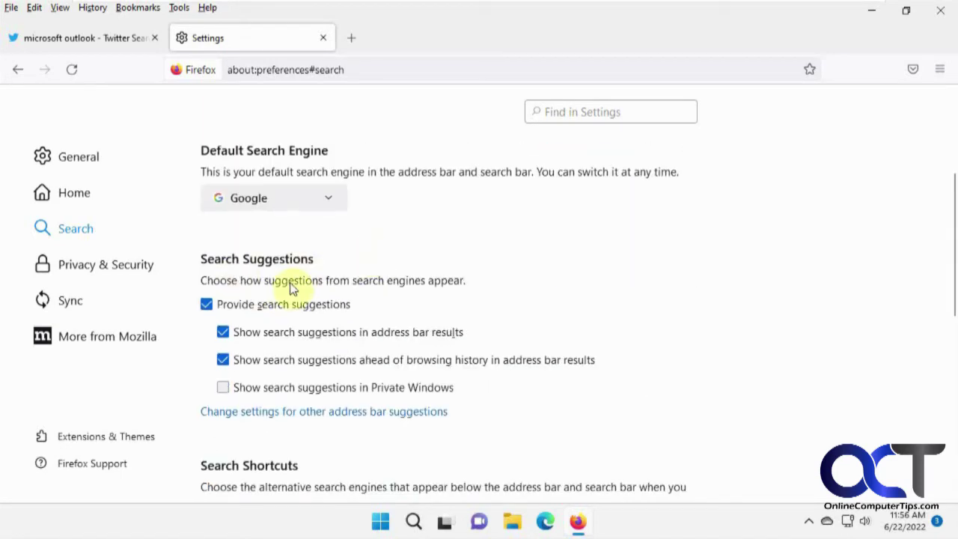
Step: Examine the Address Bar — Firefox Suggest options in the Privacy & Security settings
left_click(111, 268)
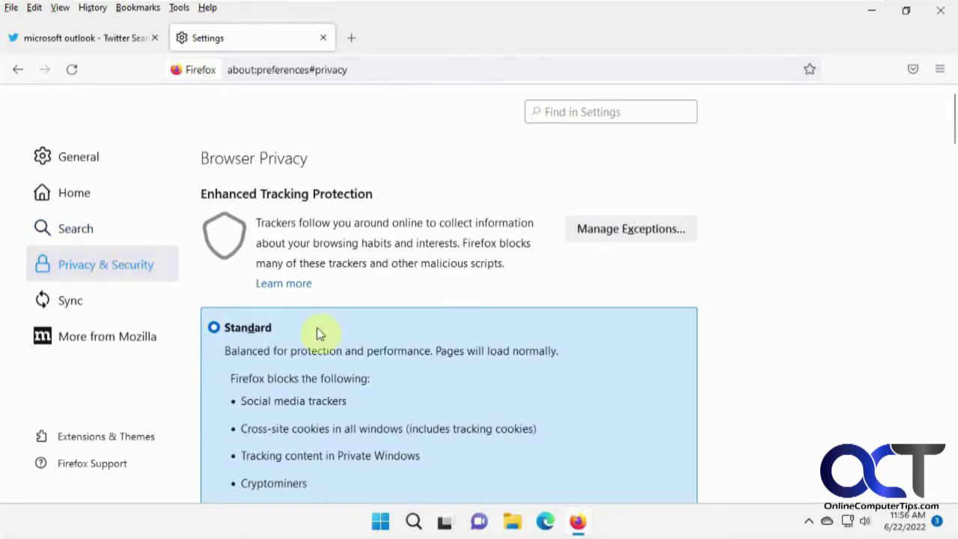
scroll(390, 351, "down", 5)
scroll(390, 357, "down", 10)
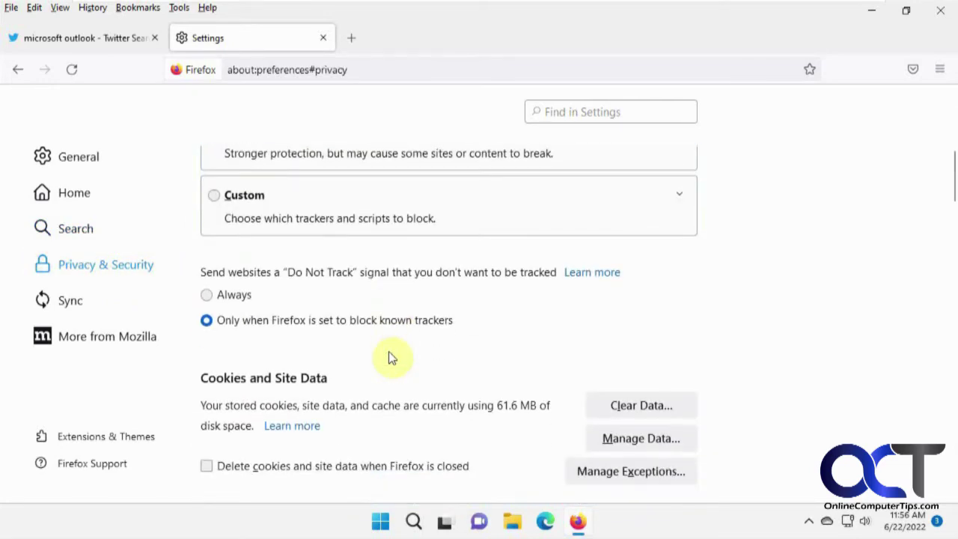
scroll(385, 350, "down", 6)
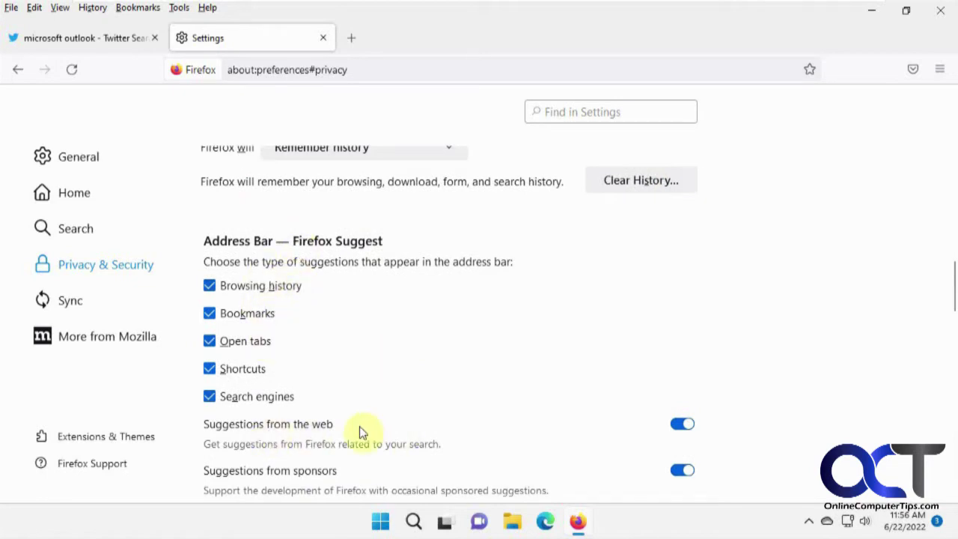
scroll(482, 472, "down", 3)
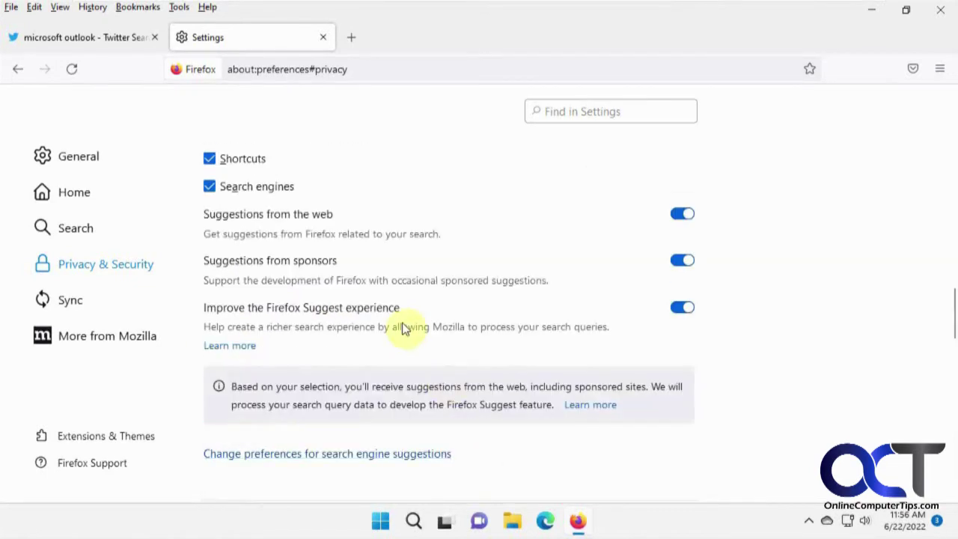
scroll(402, 323, "up", 5)
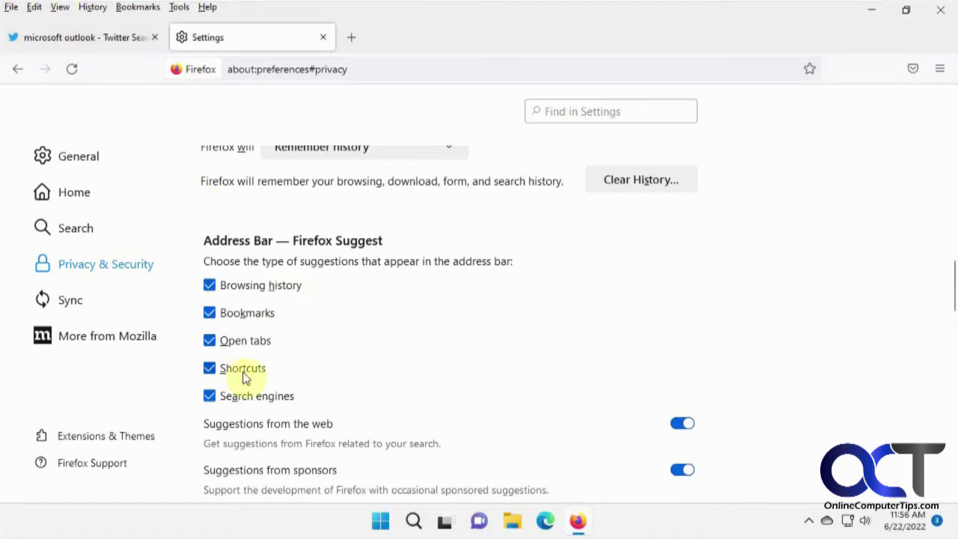
Step: Close the Twitter tab and return to the Search Suggestions options in the Search settings
left_click(155, 37)
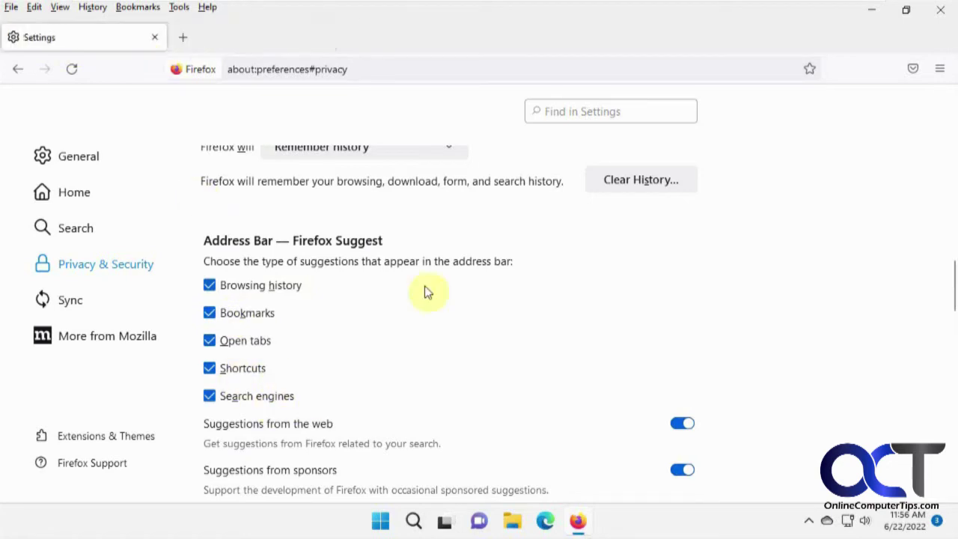
scroll(470, 375, "up", 3)
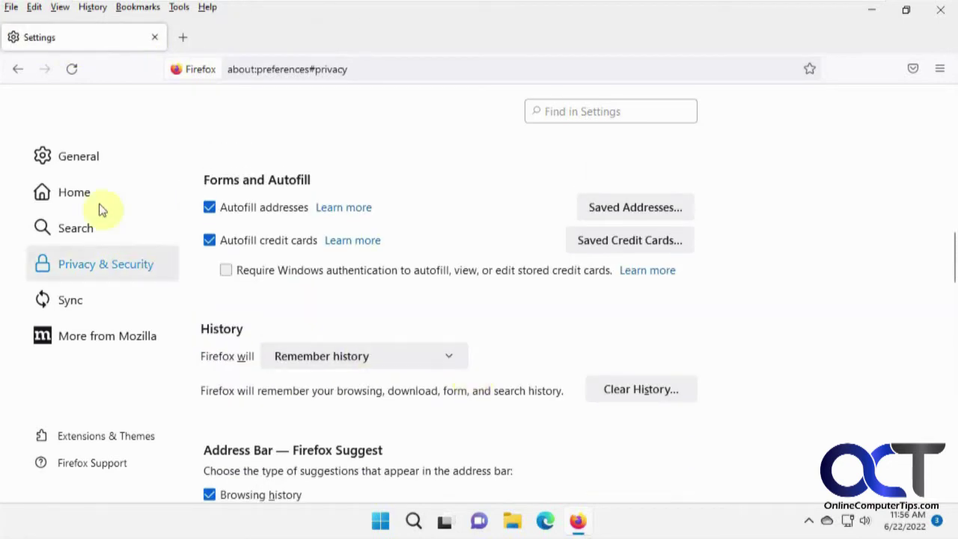
left_click(93, 229)
scroll(284, 337, "down", 3)
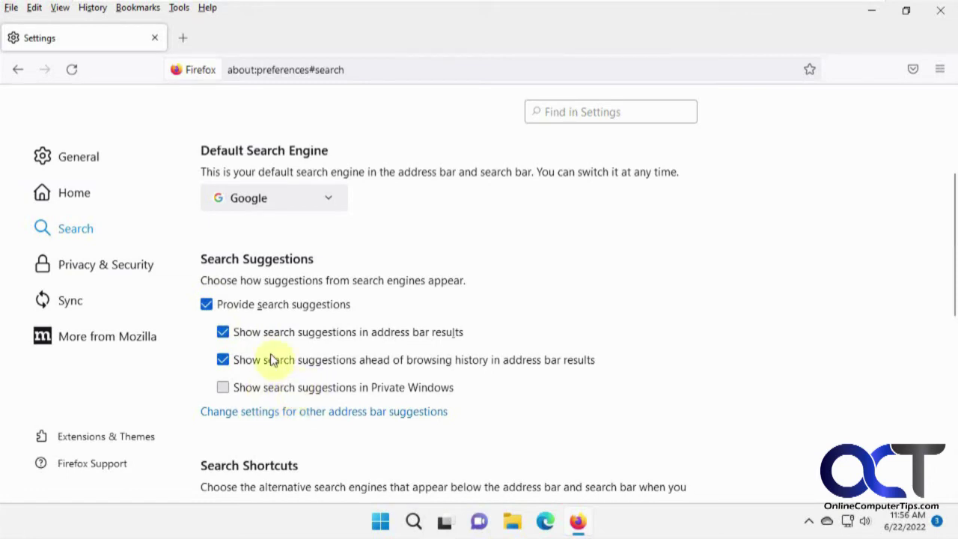
Step: Try the address bar with "dog" and "microsoft word" while Provide search suggestions is turned off, and switch the option back on
left_click(209, 306)
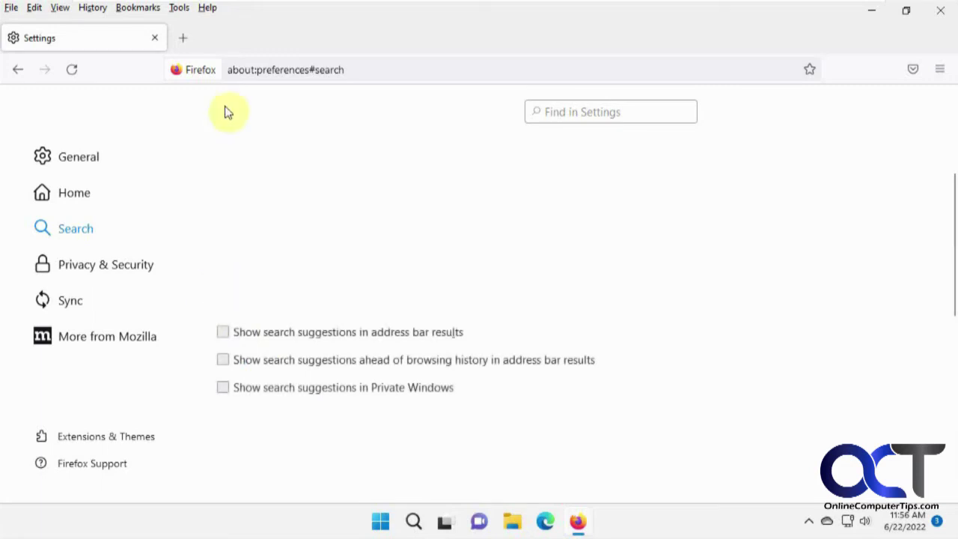
left_click(182, 37)
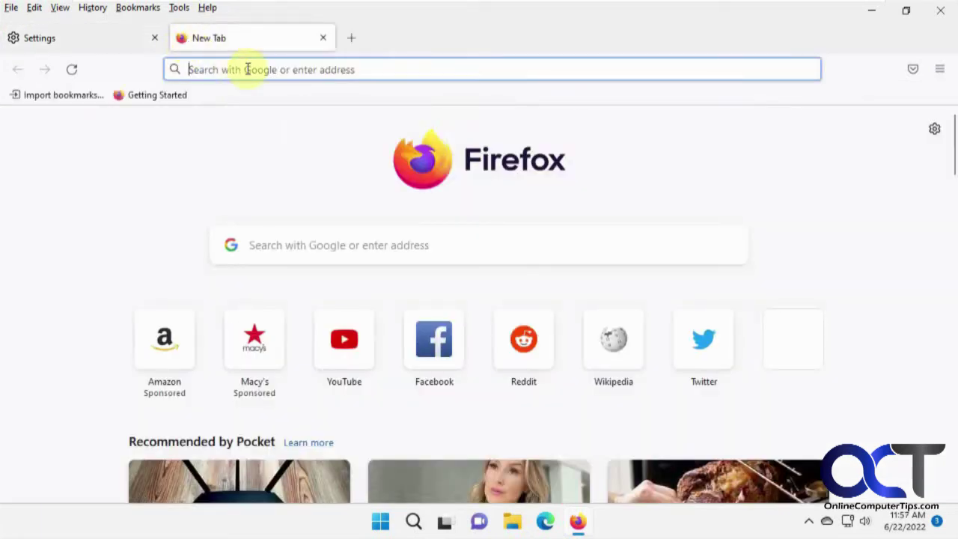
type("dog")
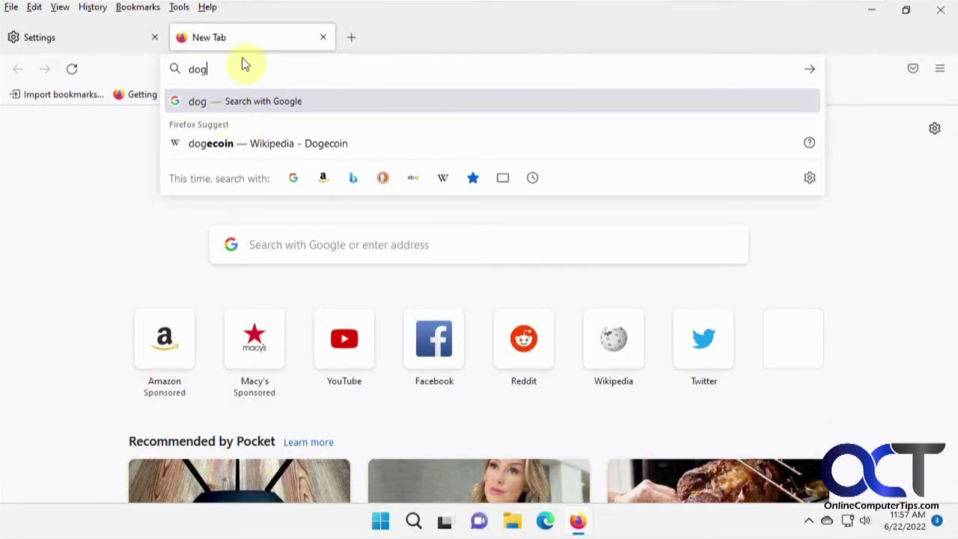
left_click_drag(216, 69, 189, 75)
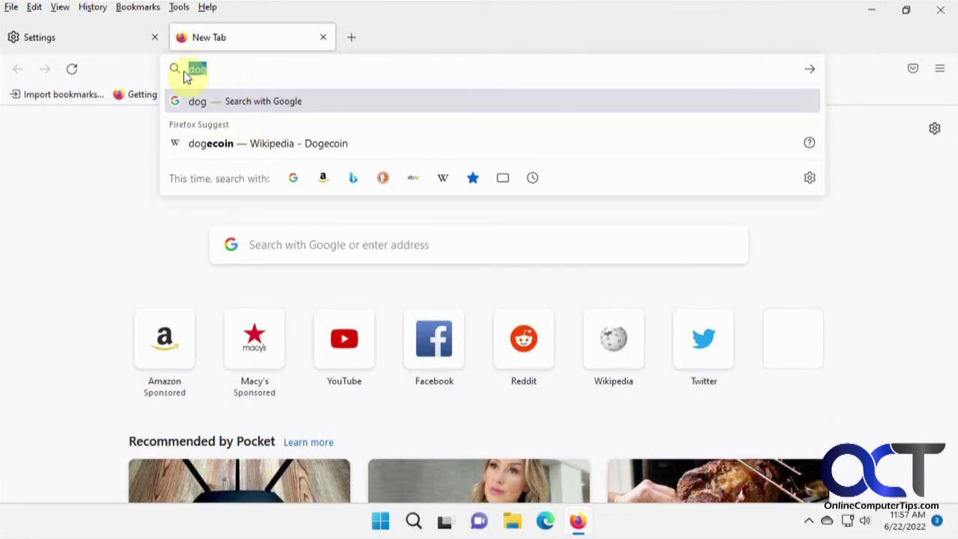
type("microsof")
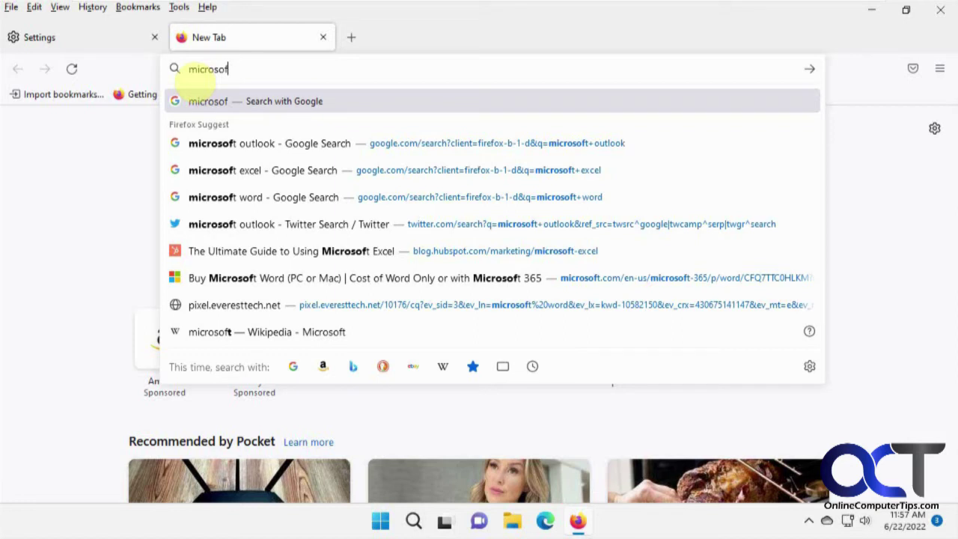
type("t word")
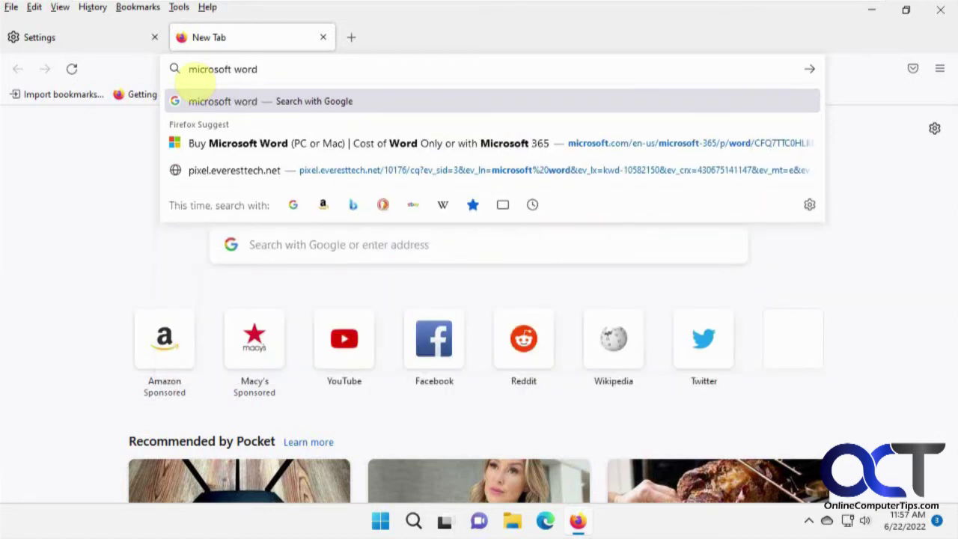
left_click(323, 37)
left_click(207, 304)
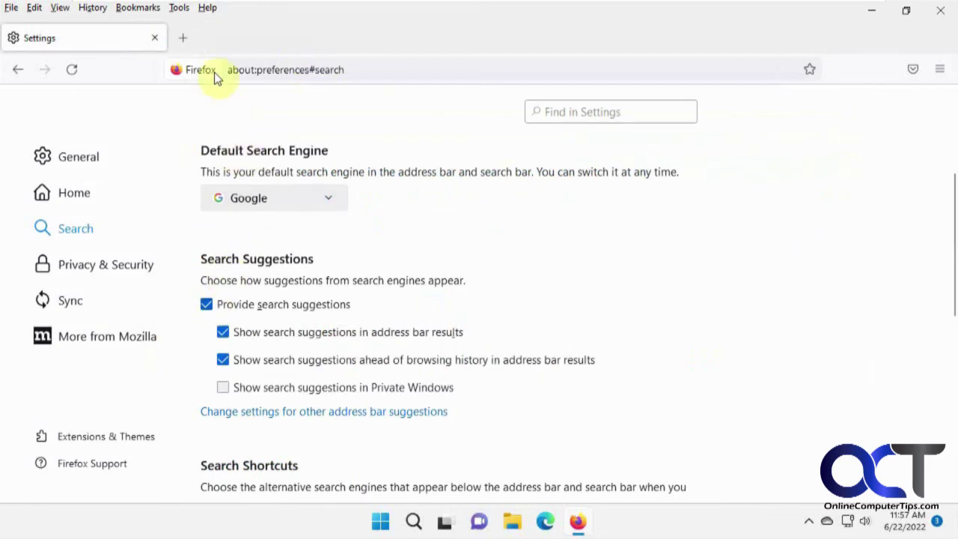
Step: Check the address bar suggestions for "mi" and "micr" in new tabs with search suggestions enabled
left_click(184, 39)
type("mi")
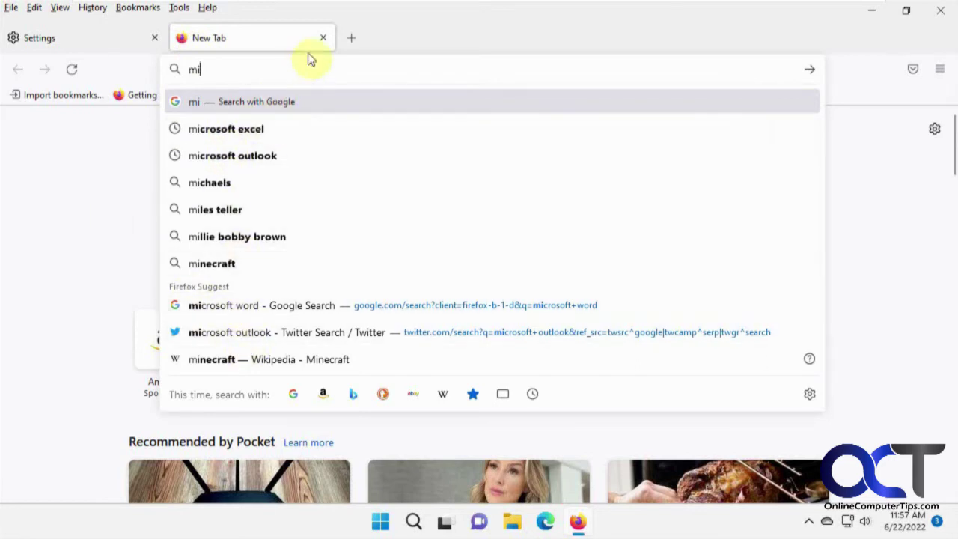
left_click(323, 38)
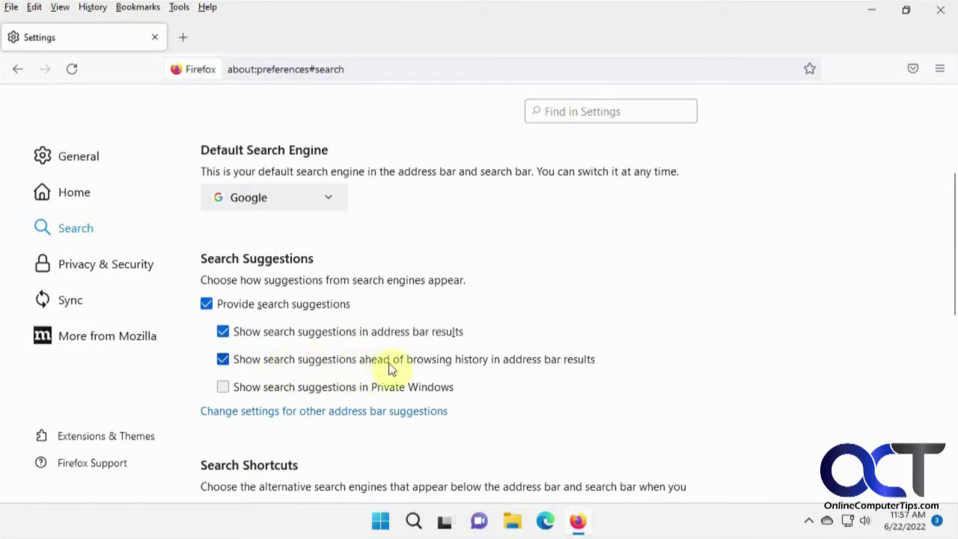
left_click(192, 43)
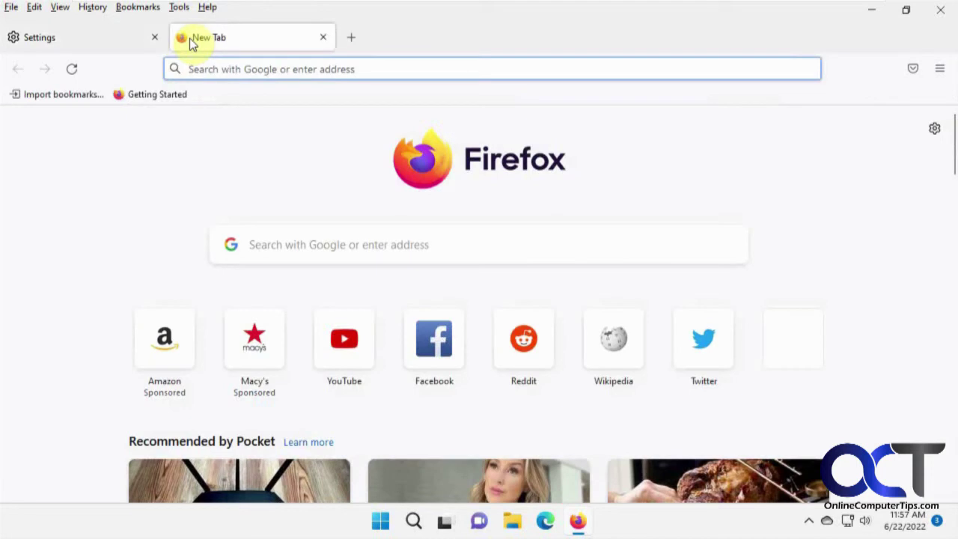
type("micr")
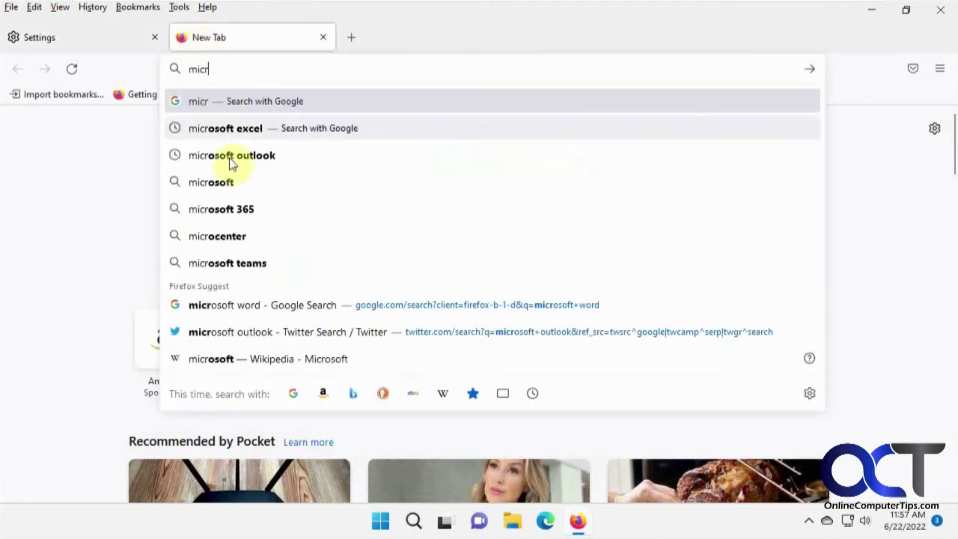
left_click(118, 252)
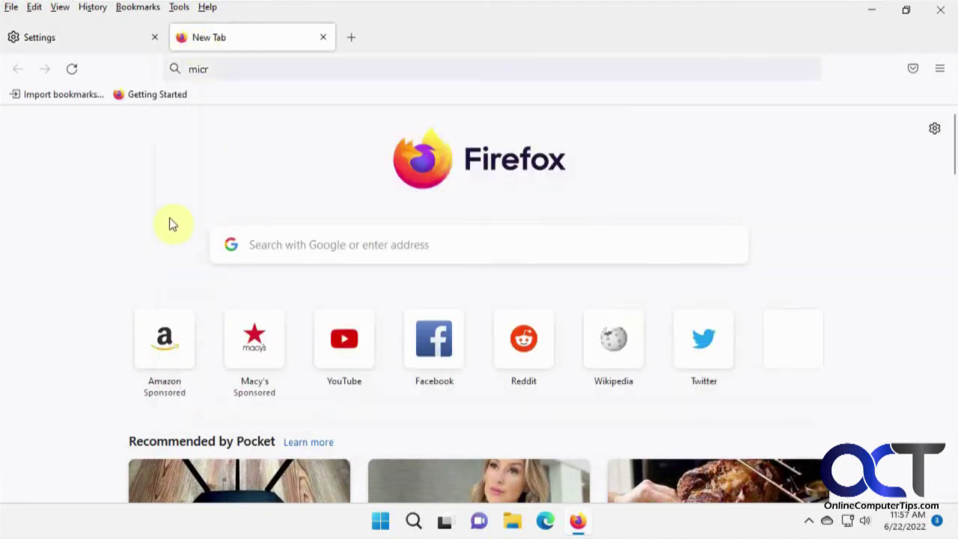
left_click(323, 36)
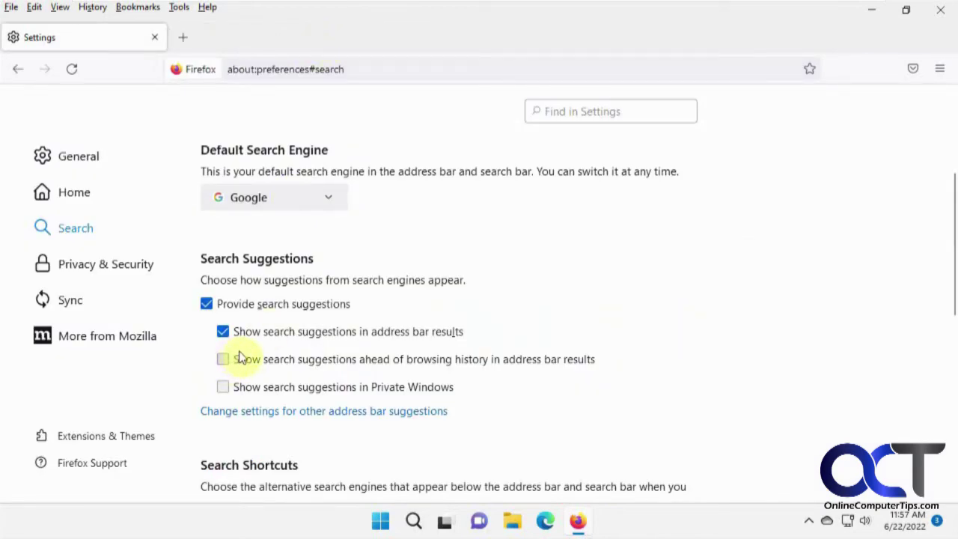
Step: Try the address bar with "micr" while search suggestions ahead of browsing history are turned off, and re-enable that option
left_click(184, 38)
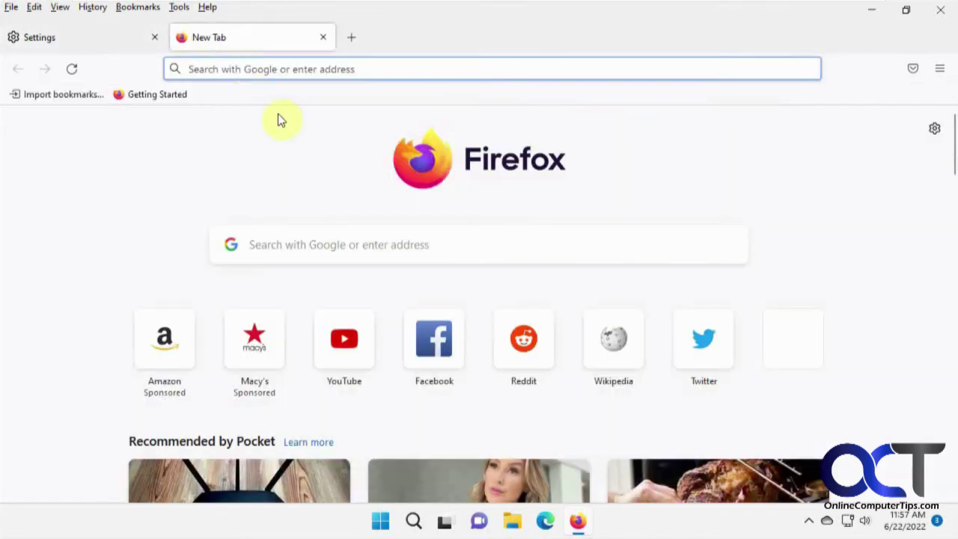
type("micr")
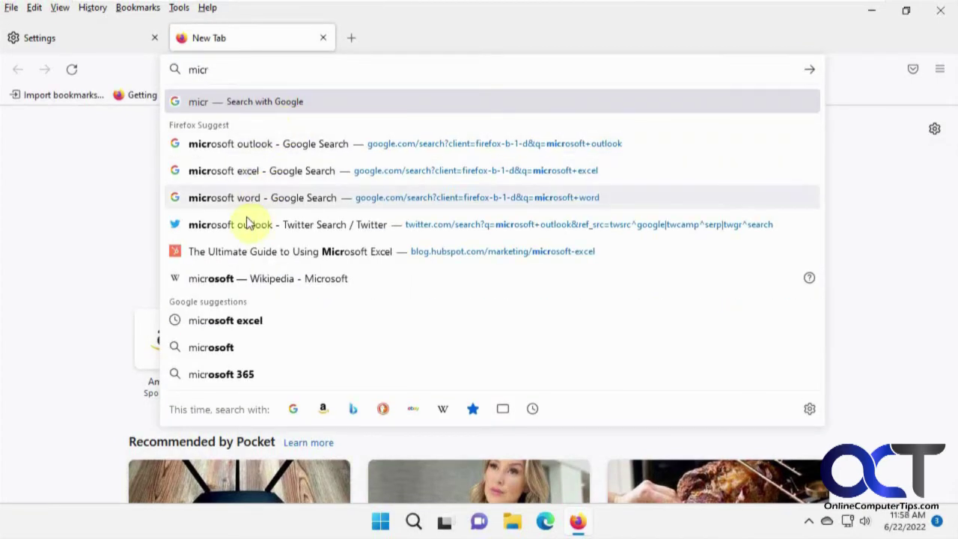
left_click(146, 226)
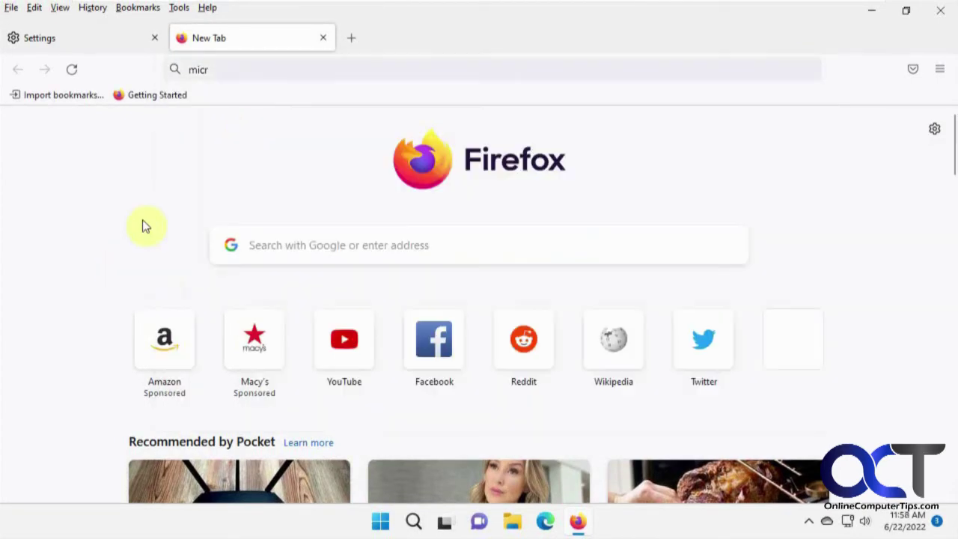
left_click(322, 37)
left_click(238, 361)
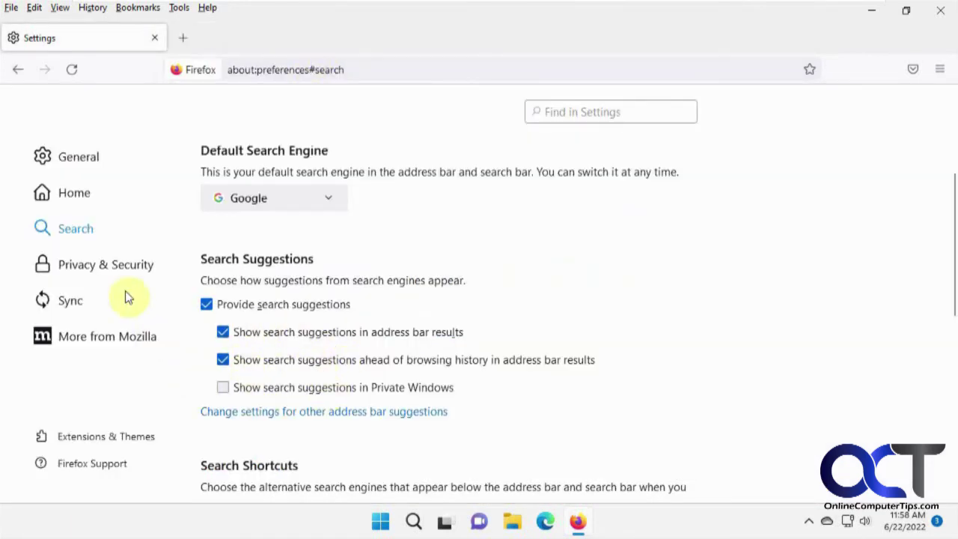
Step: Turn off Bookmarks, Open tabs, Shortcuts and Search engines in the Firefox Suggest options under Privacy & Security
left_click(118, 265)
scroll(400, 329, "down", 6)
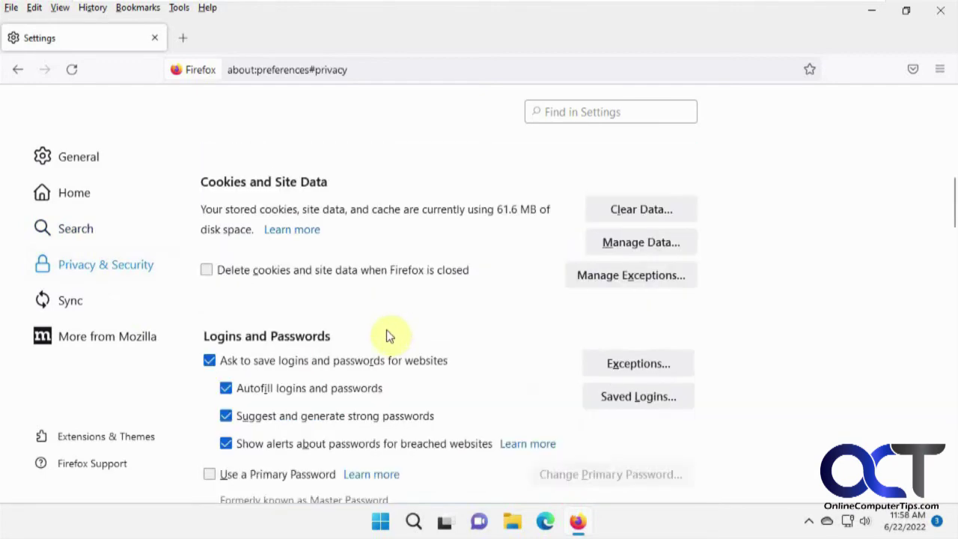
scroll(389, 336, "down", 6)
scroll(375, 335, "down", 3)
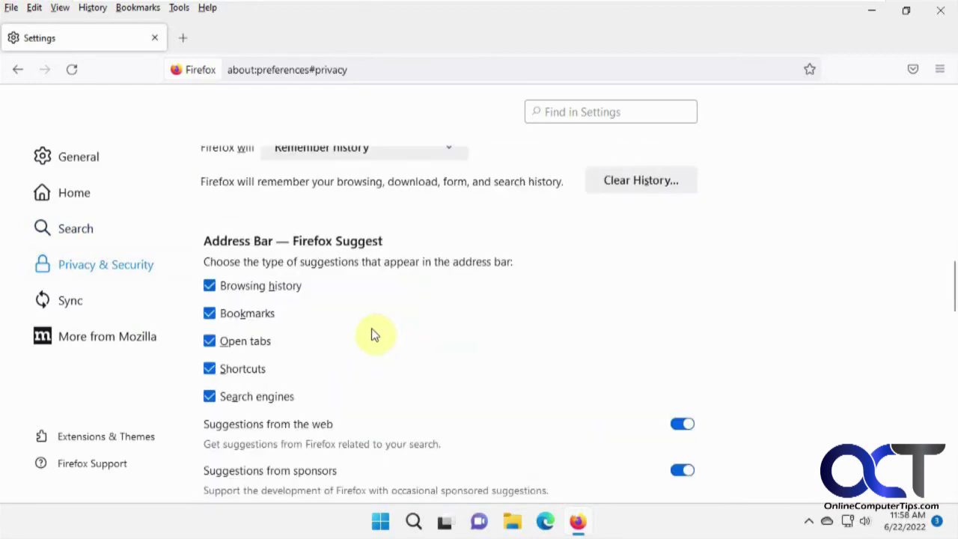
left_click(210, 313)
left_click(210, 341)
left_click(209, 369)
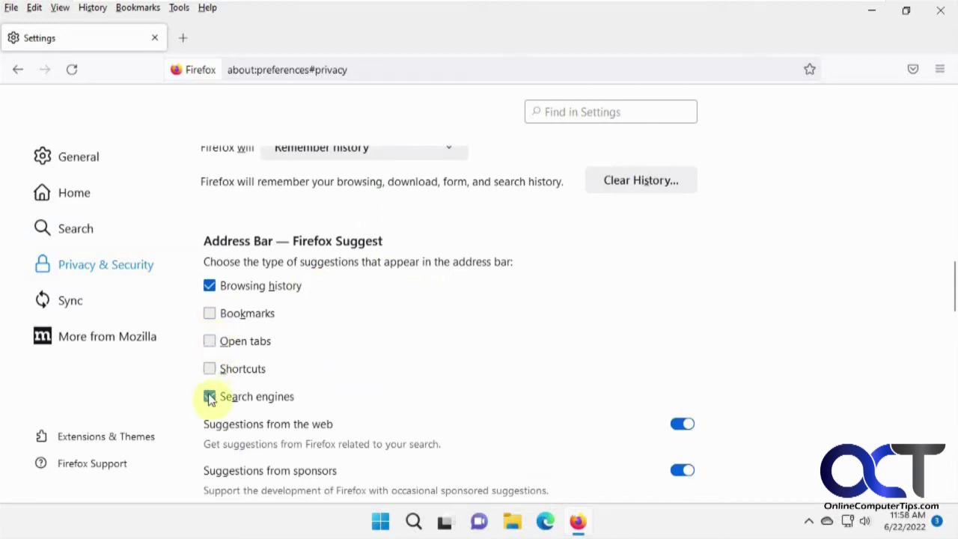
left_click(210, 396)
Step: Turn off Suggestions from the web, Suggestions from sponsors and Improve the Firefox Suggest experience
left_click(682, 424)
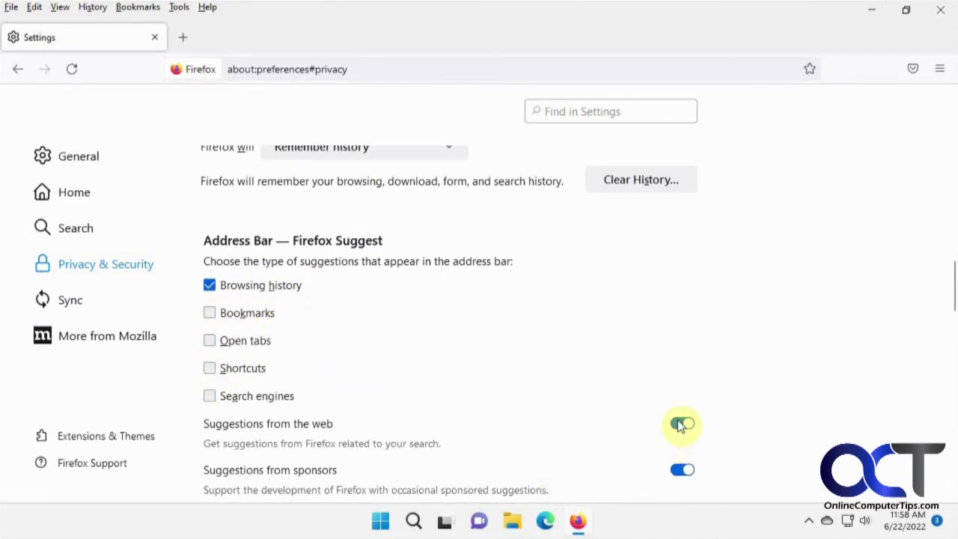
left_click(682, 469)
scroll(683, 465, "down", 3)
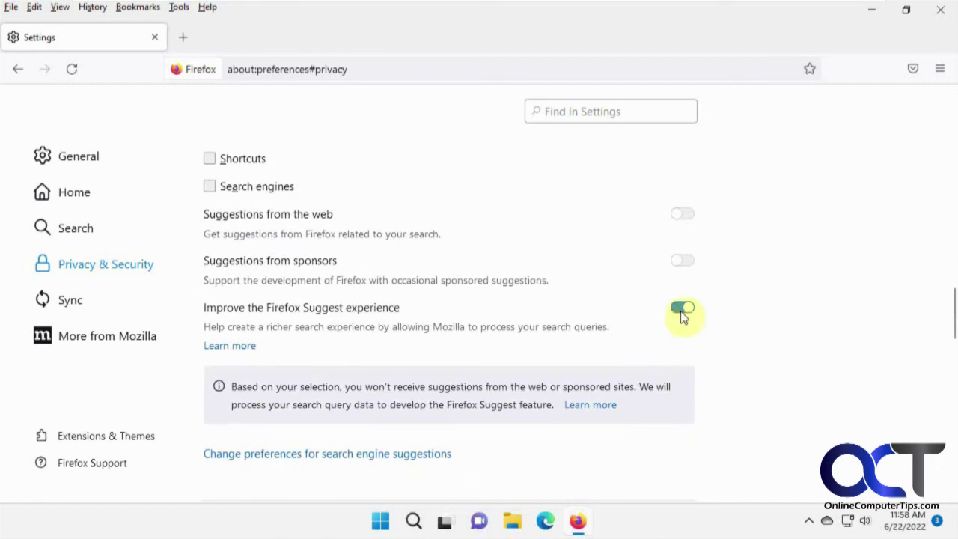
left_click(682, 308)
scroll(506, 344, "up", 3)
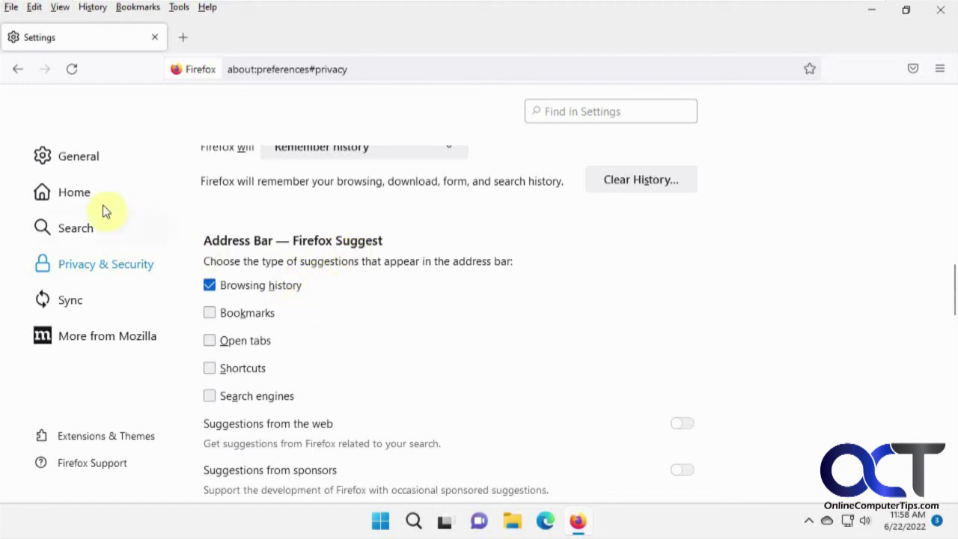
Step: Review the Search Suggestions settings and check the address bar suggestions for "micr" in a new tab
left_click(83, 229)
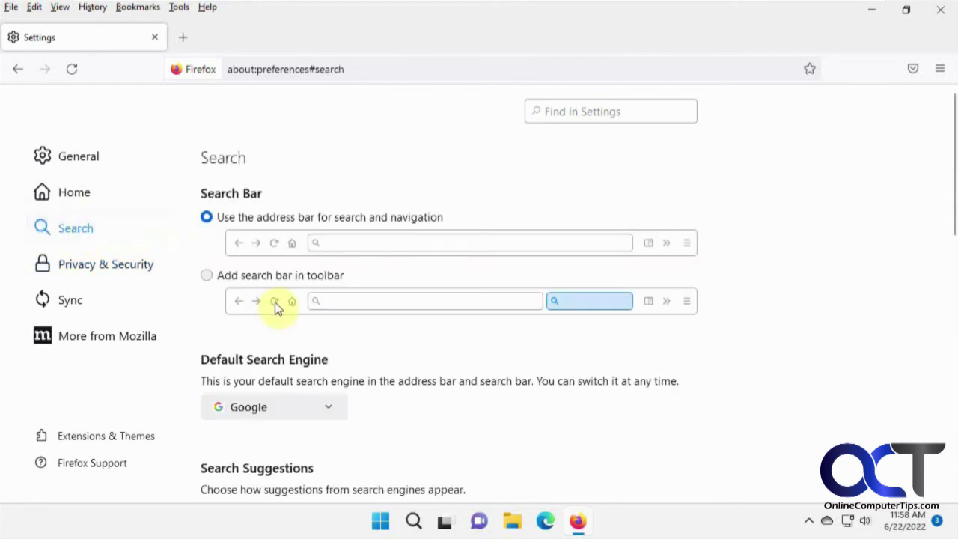
scroll(277, 307, "down", 5)
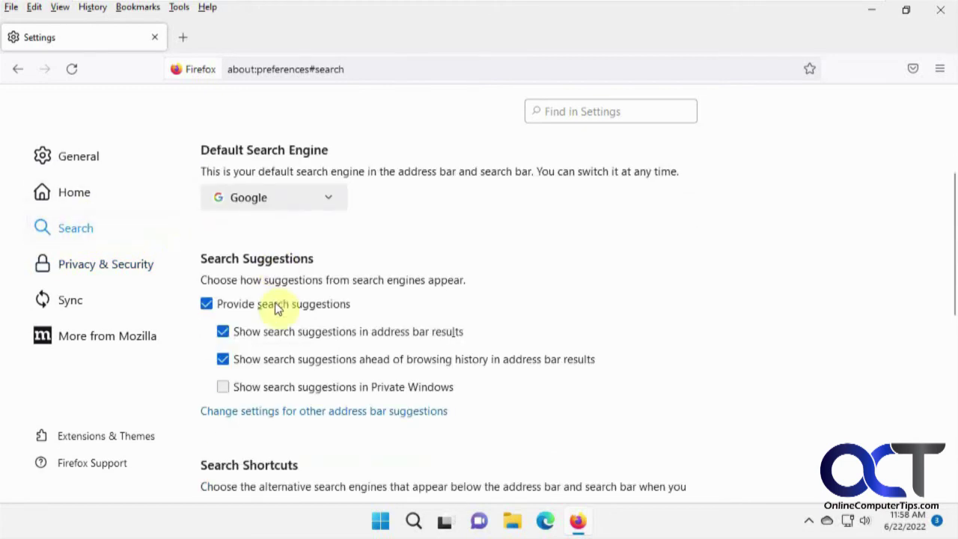
left_click(182, 41)
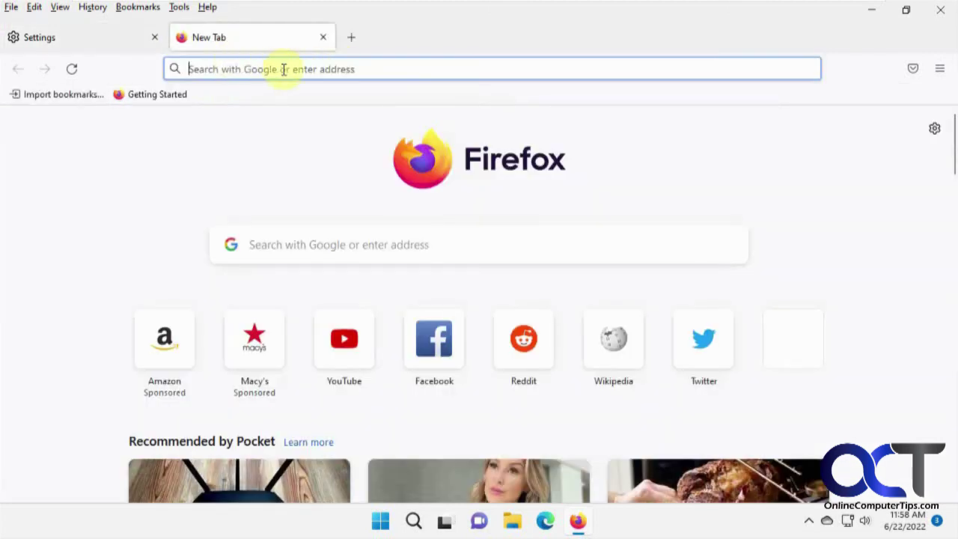
type("micr")
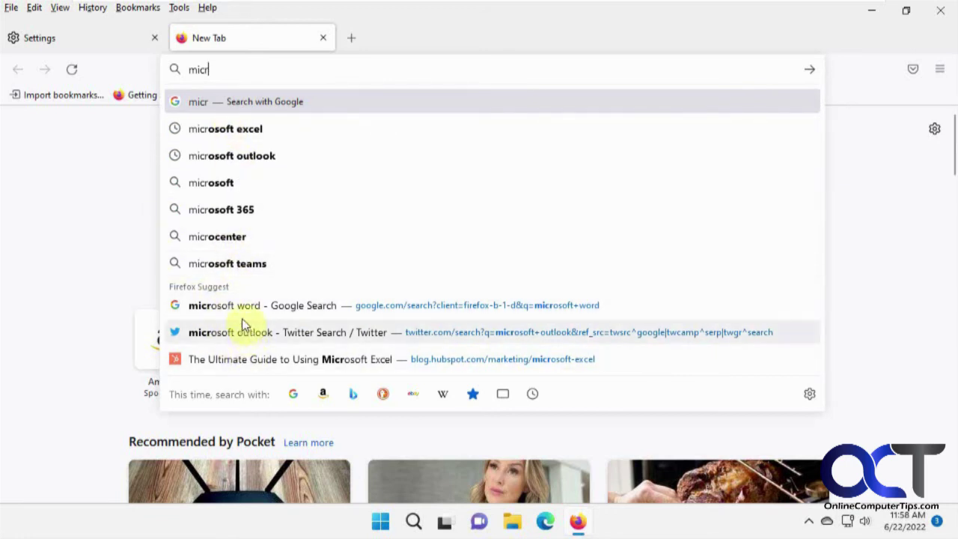
left_click(102, 239)
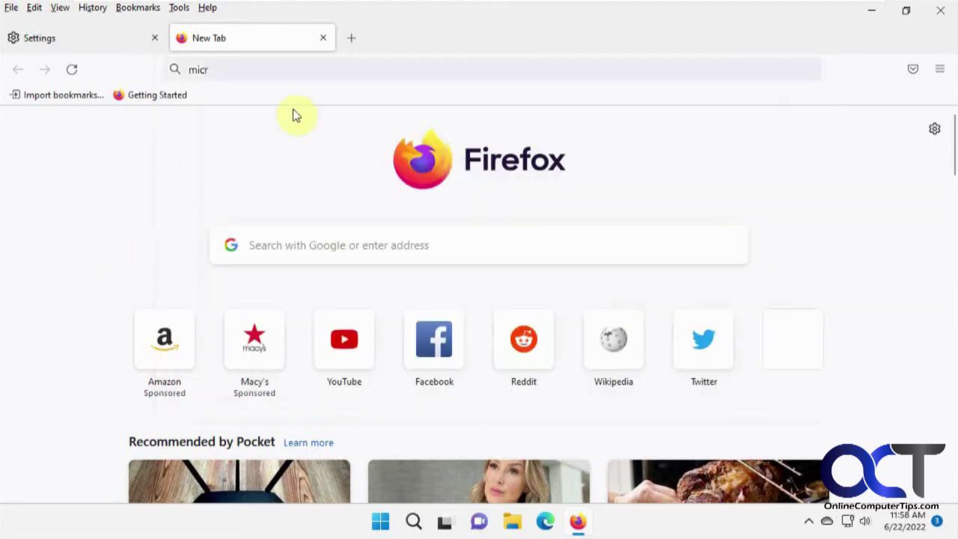
left_click(322, 39)
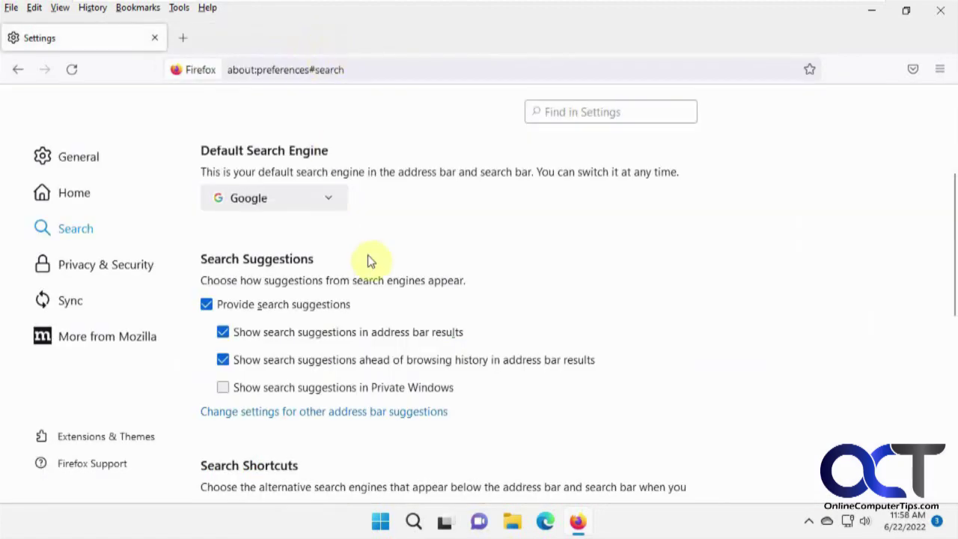
Step: Turn off Provide search suggestions in the Search settings and Browsing history in the Firefox Suggest options
left_click(203, 305)
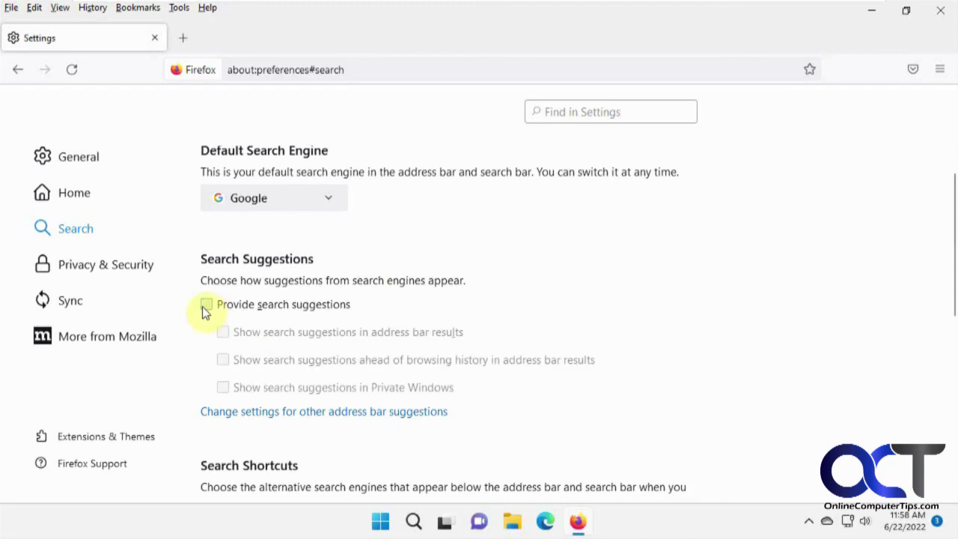
left_click(90, 269)
scroll(307, 322, "down", 10)
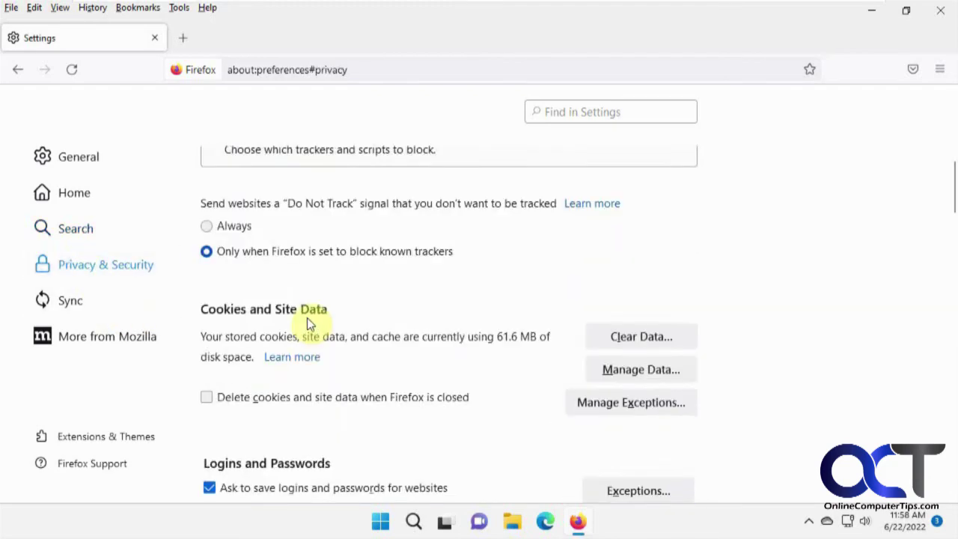
scroll(304, 318, "down", 10)
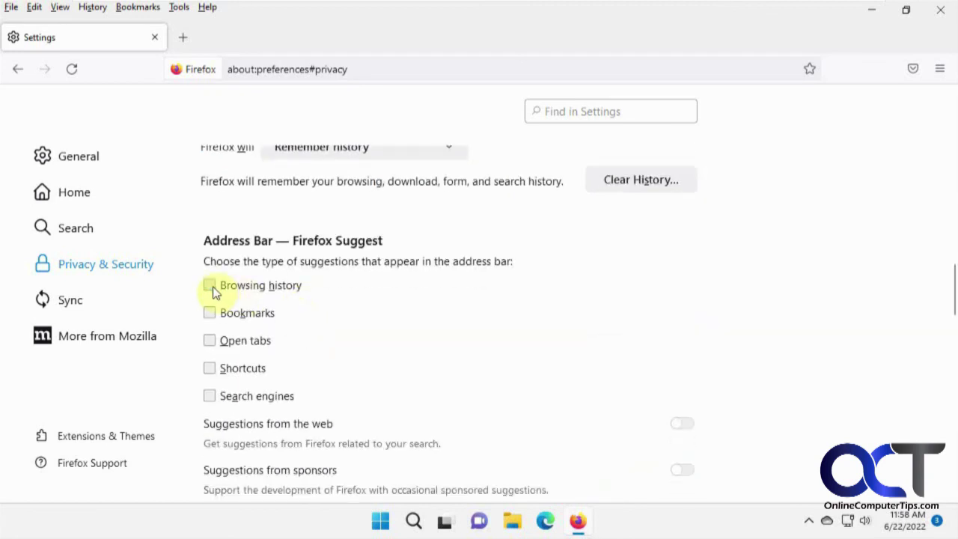
Step: Test the address bar with "micr" in a new tab and return to the Search Suggestions options in Settings
left_click(184, 39)
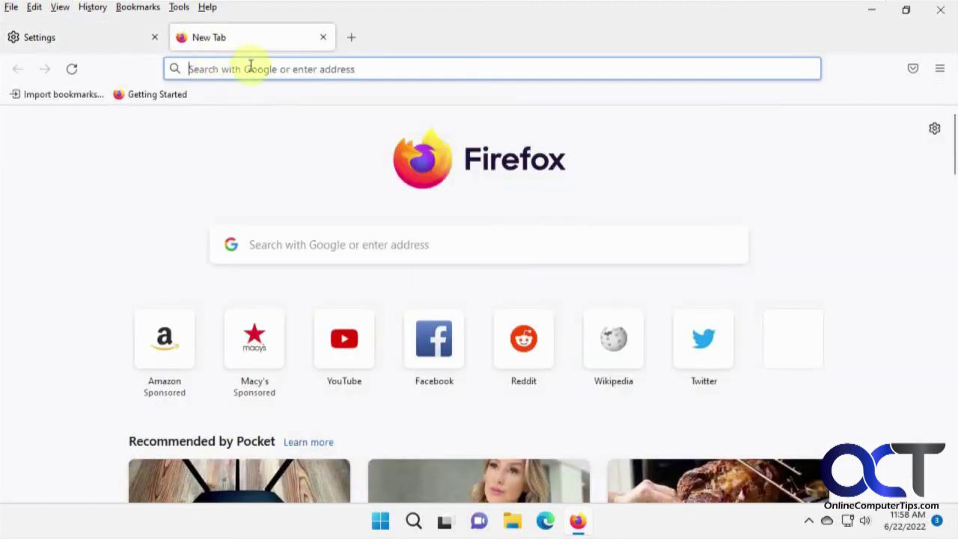
type("micr")
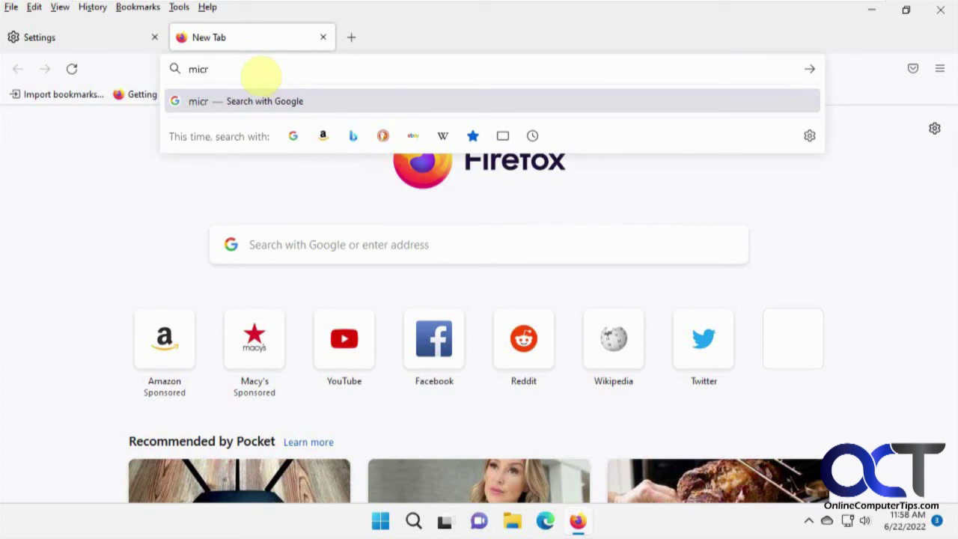
left_click(112, 36)
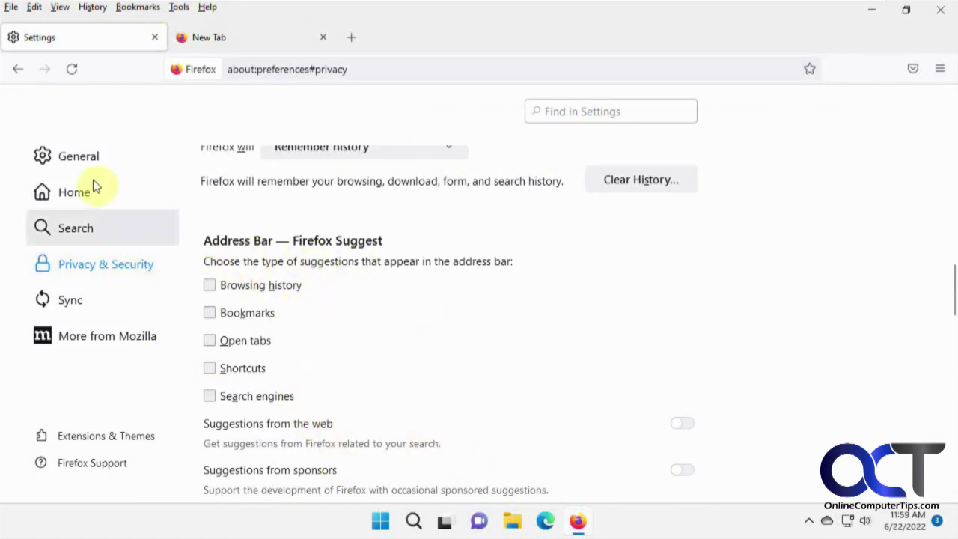
left_click(82, 228)
scroll(346, 341, "down", 3)
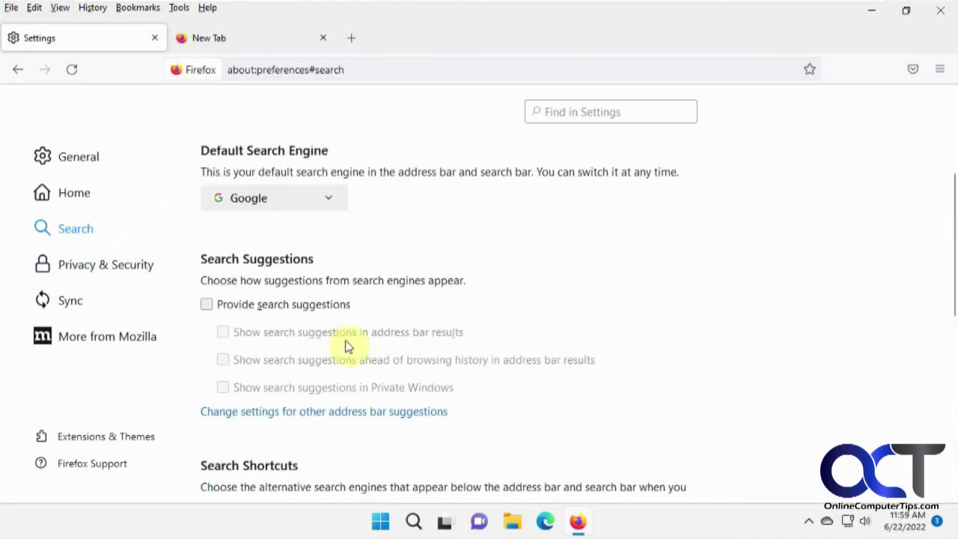